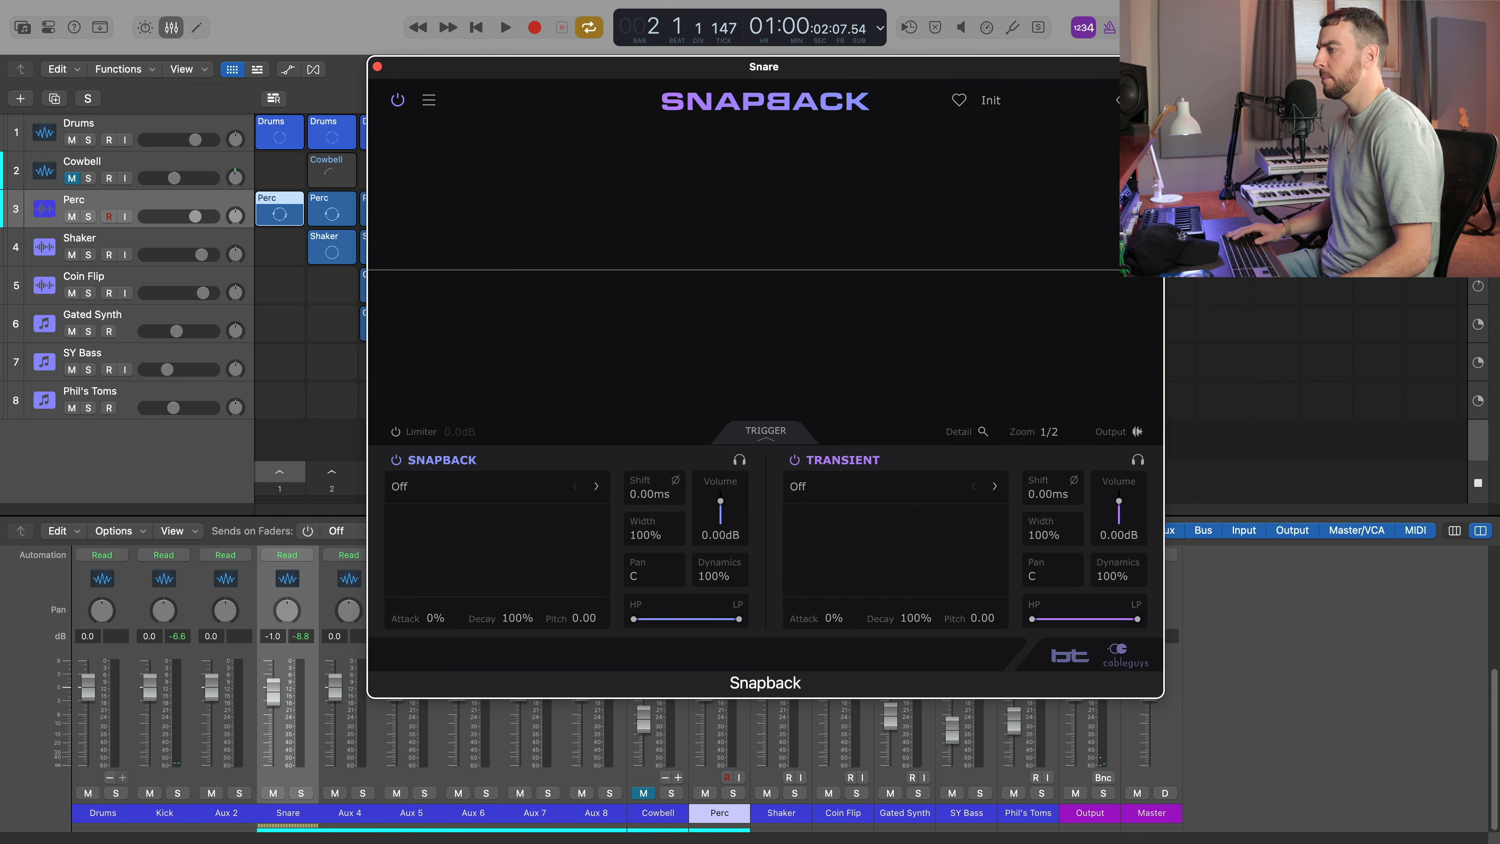
# Play the beat twice to hear the snare with both Snapback layers off.
pyautogui.press('space')
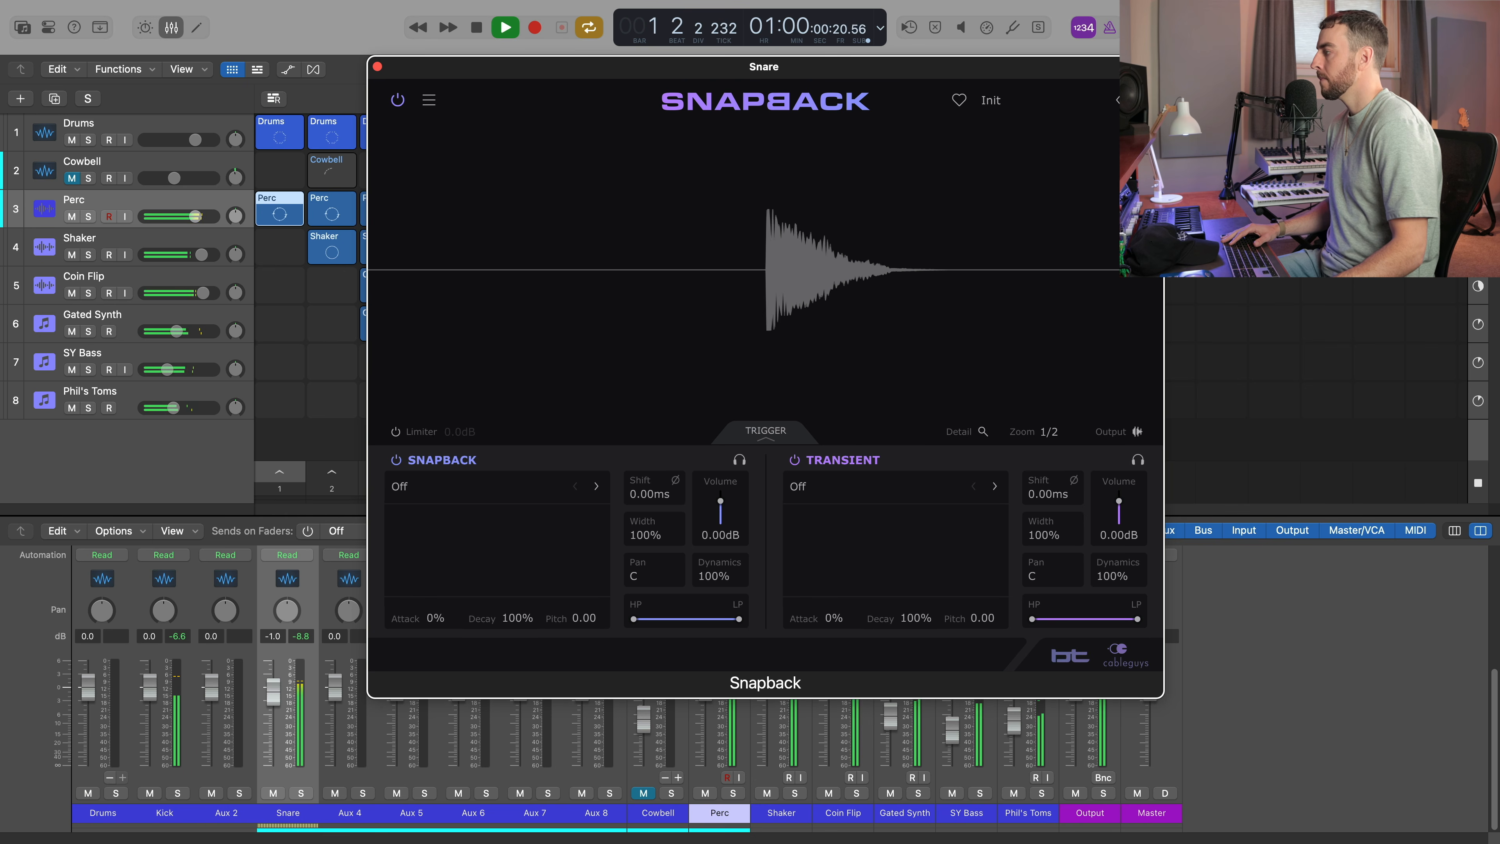
pyautogui.press('space')
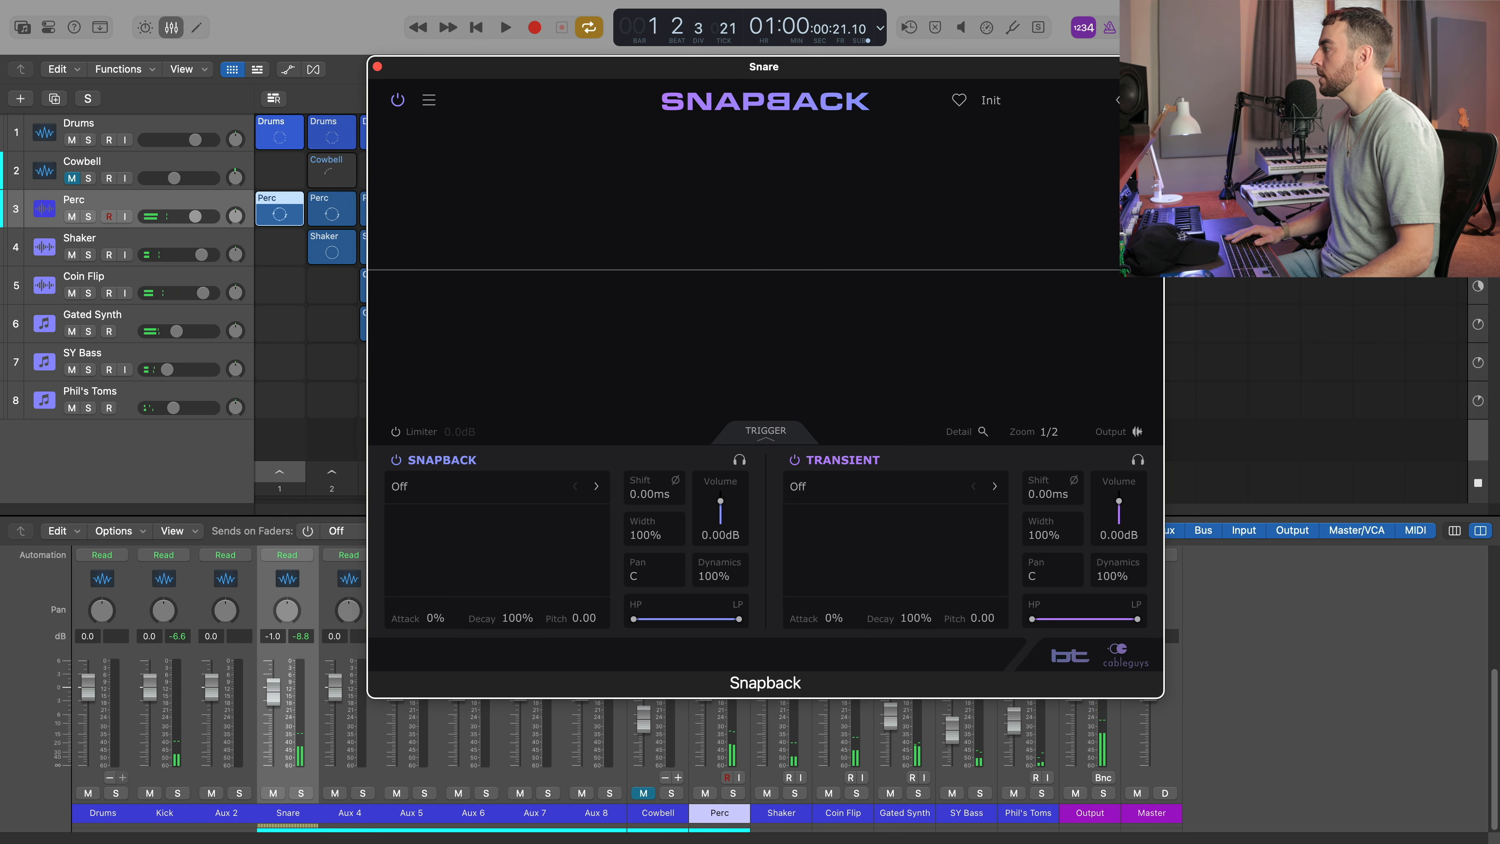
pyautogui.press('space')
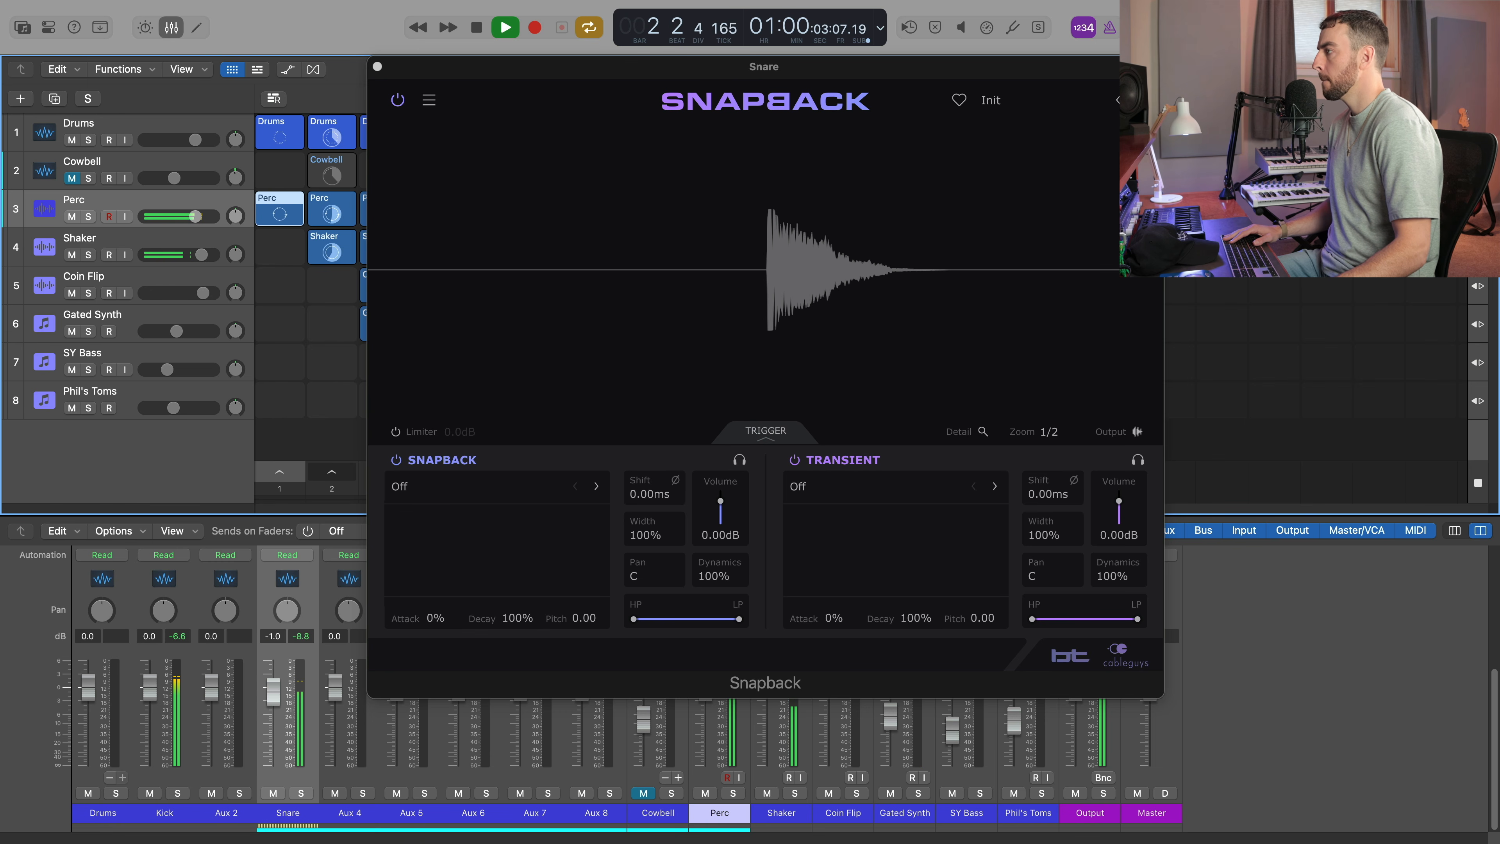
pyautogui.press('space')
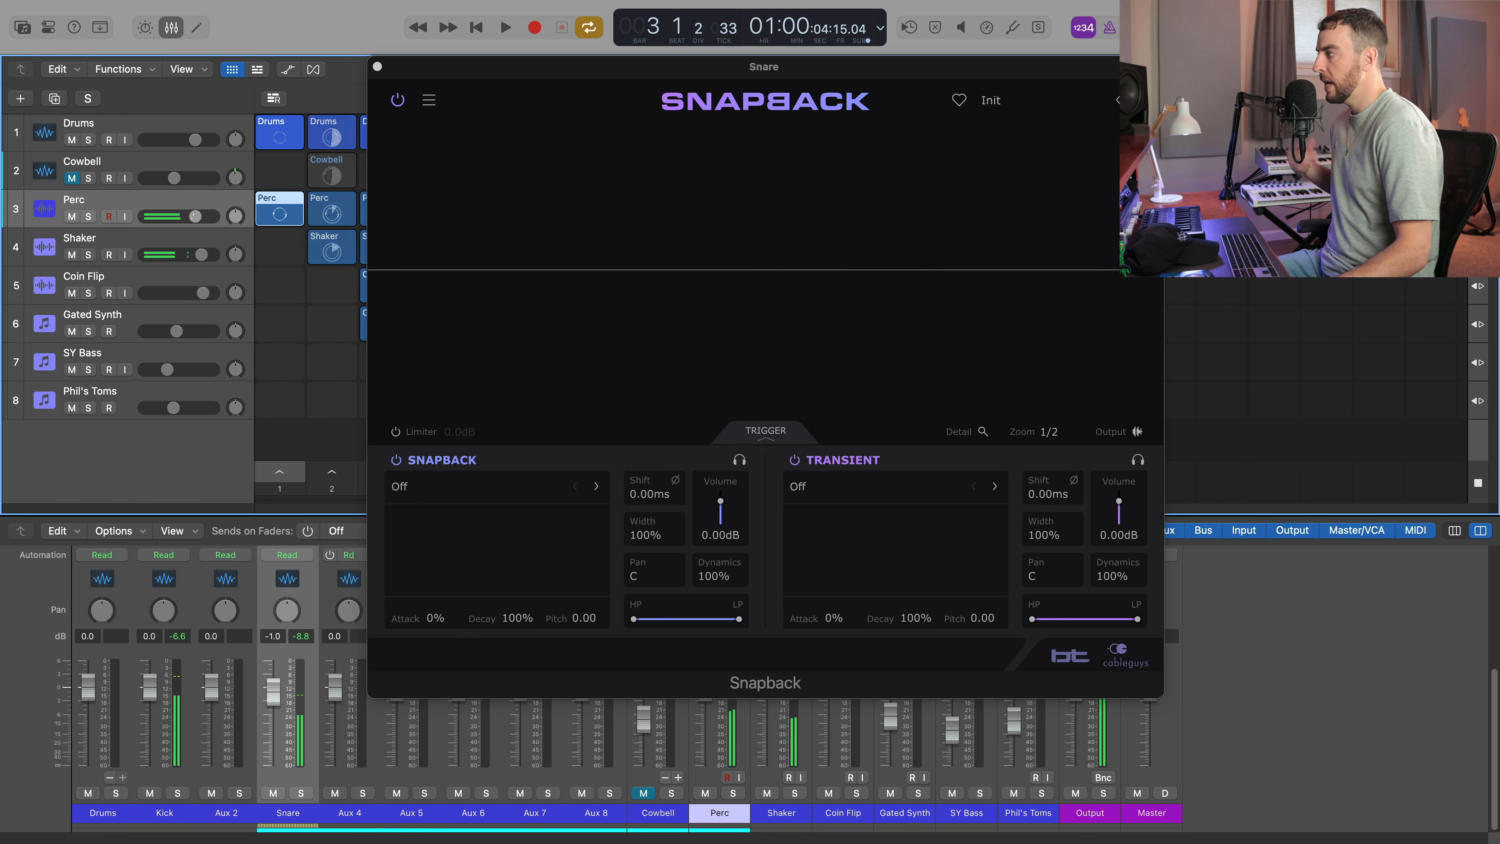
# Show the Snare channel's Audio FX inserts in the mixer and return to the Snapback plugin window.
pyautogui.scroll(6, 287, 620)
pyautogui.scroll(-1, 288, 620)
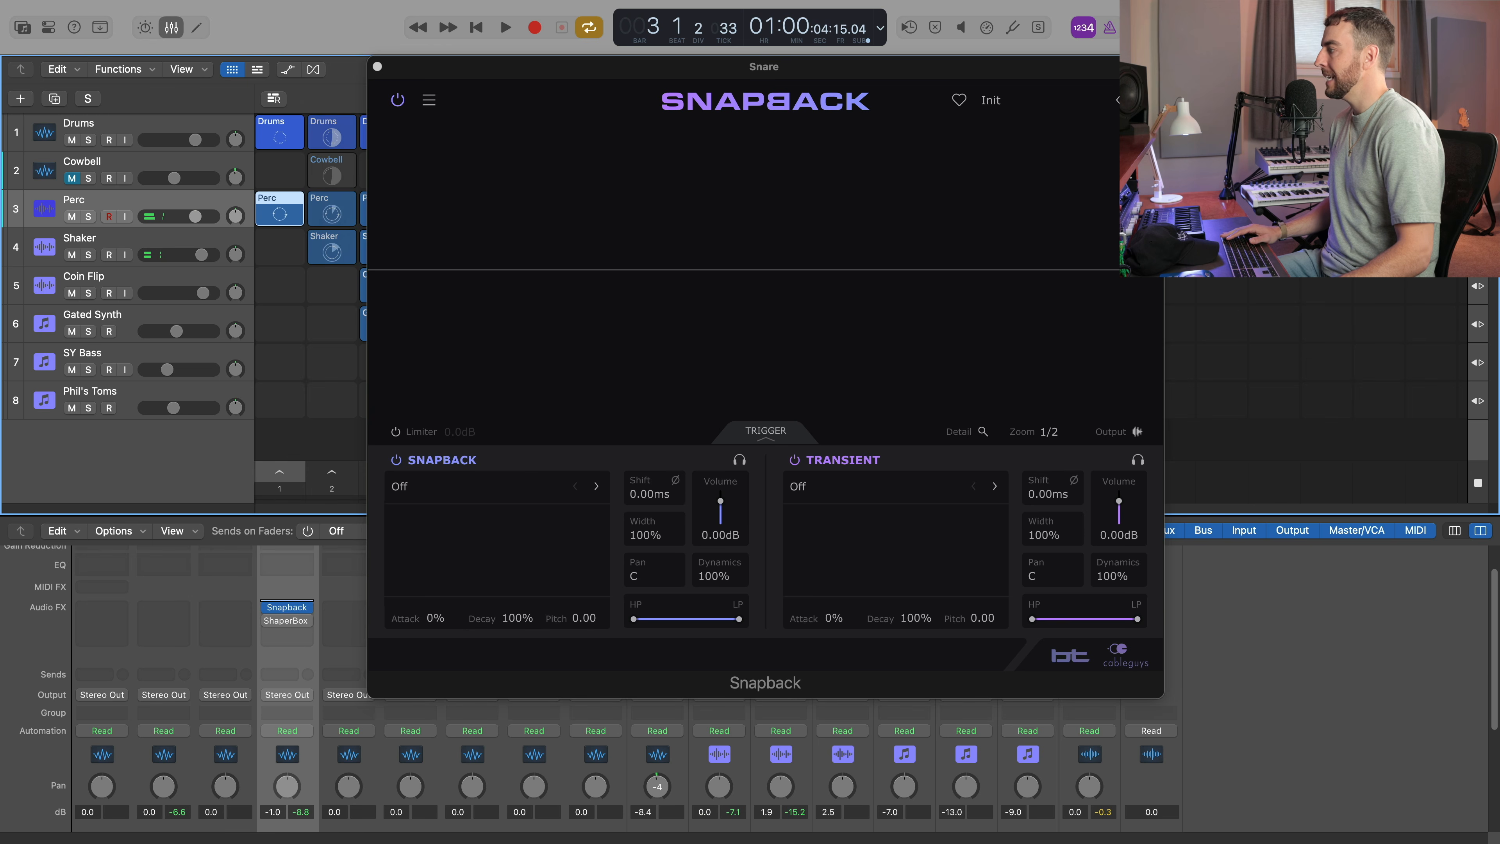
pyautogui.click(307, 608)
pyautogui.press('Escape')
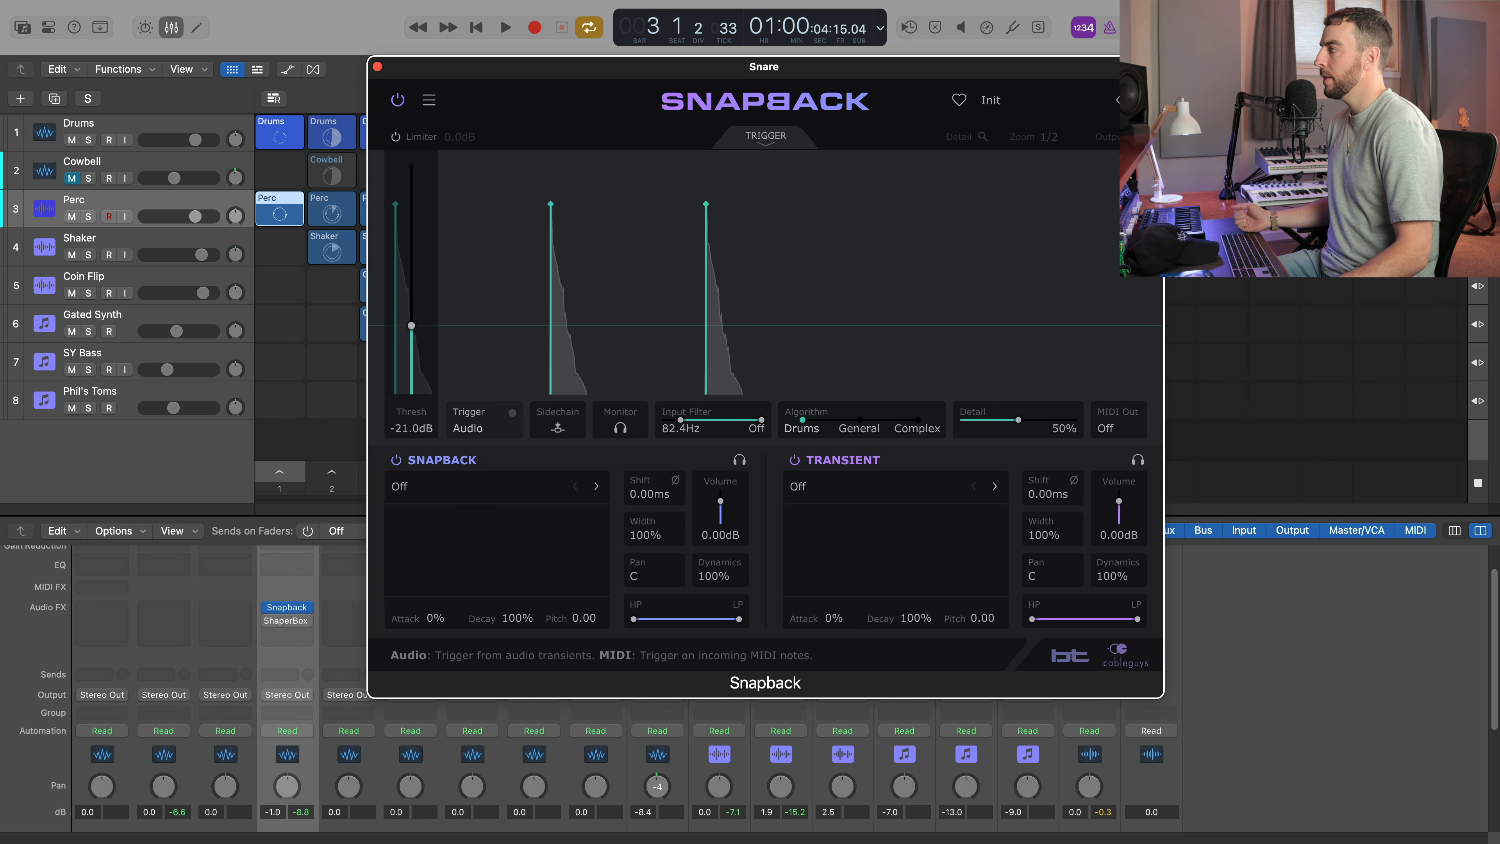
pyautogui.click(479, 428)
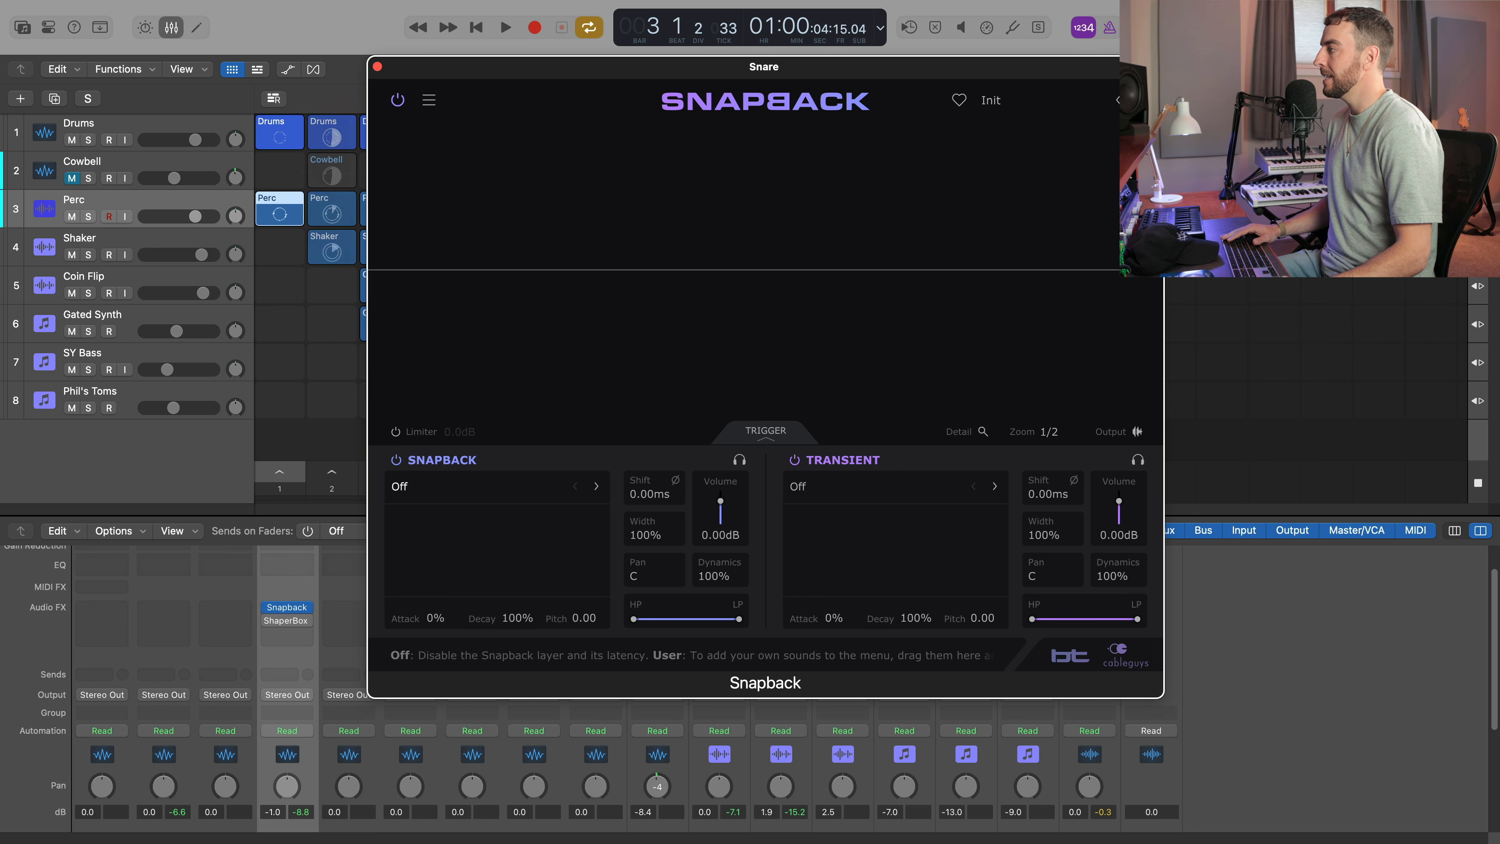
# Audition Texture Scrape samples for the Snapback layer against the playing beat and load Dizzy Panner.
pyautogui.click(400, 486)
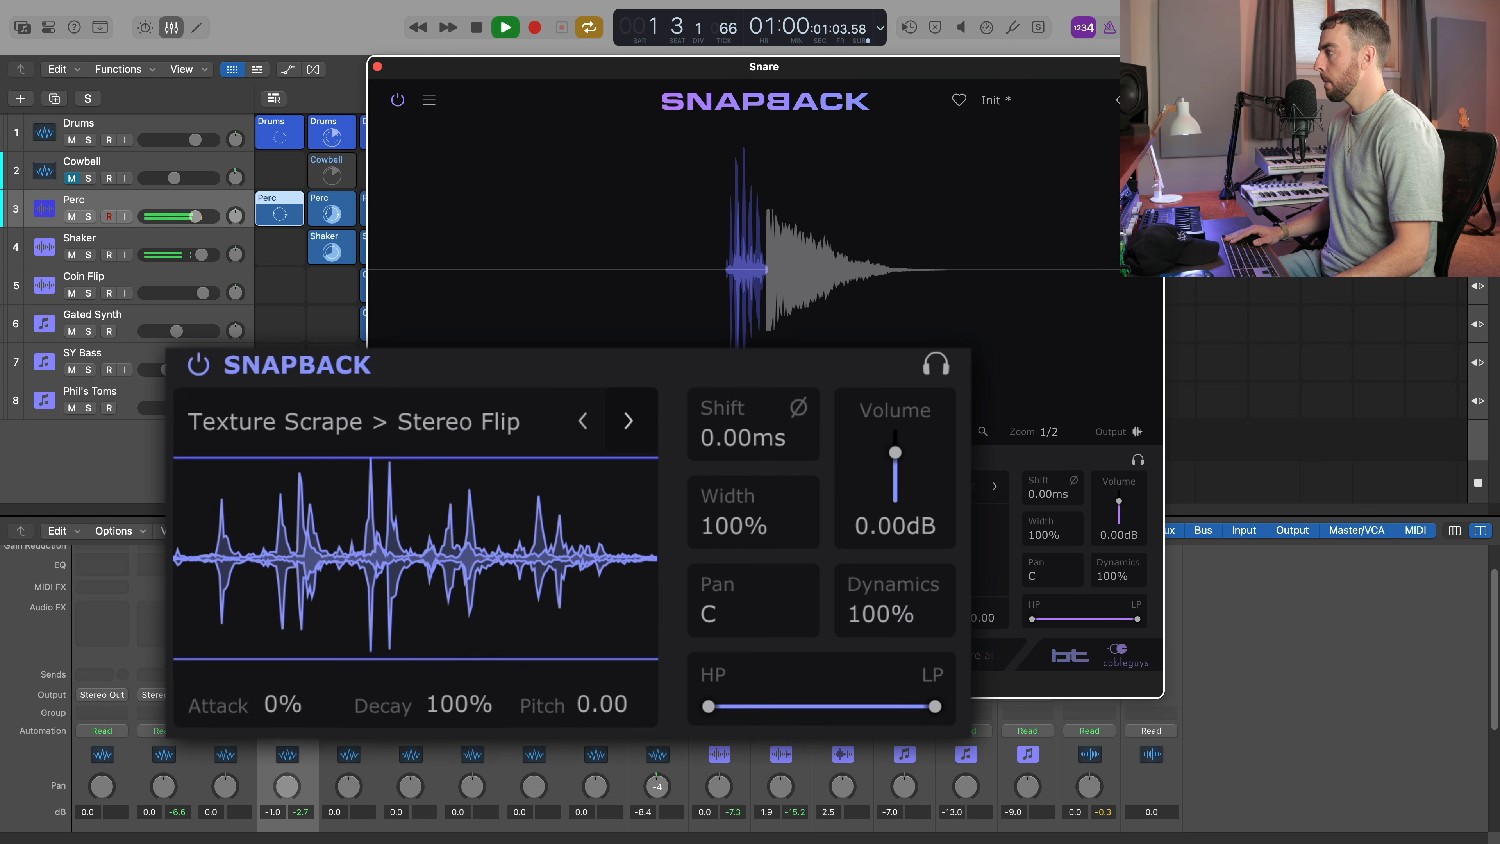
pyautogui.click(629, 421)
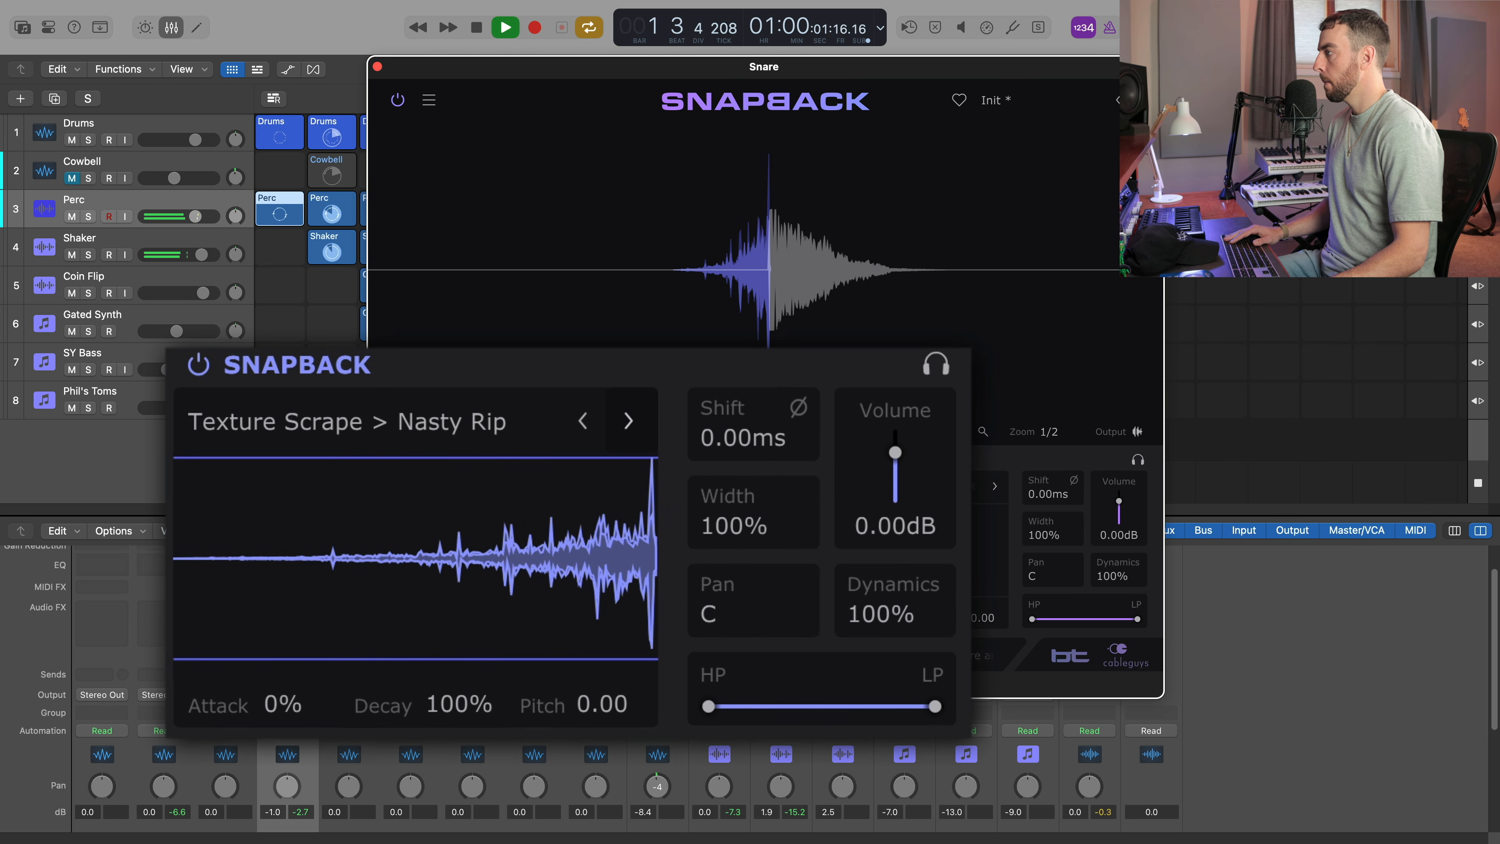
pyautogui.click(629, 421)
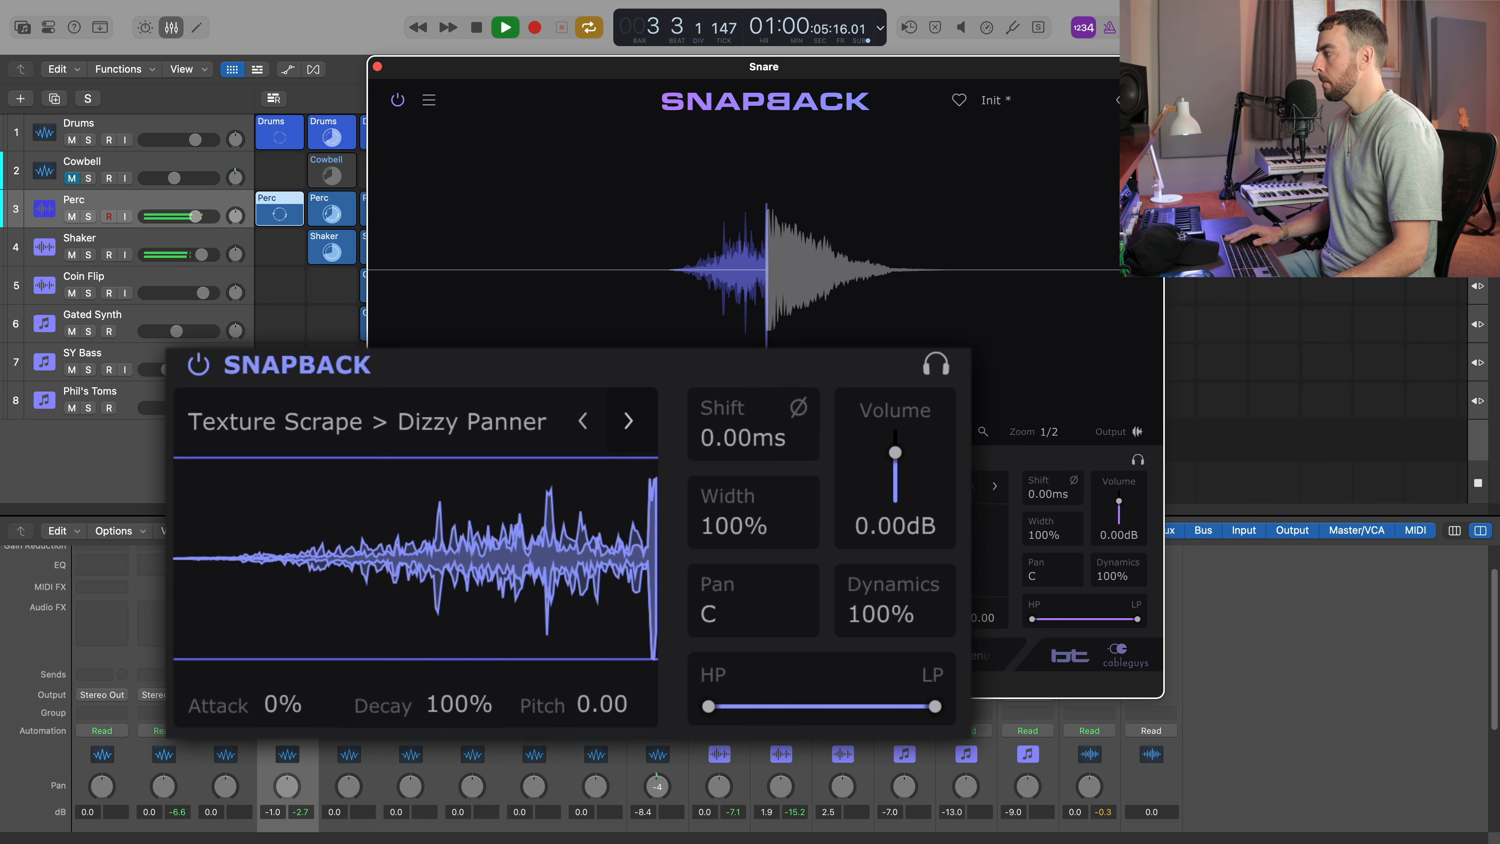
pyautogui.click(582, 420)
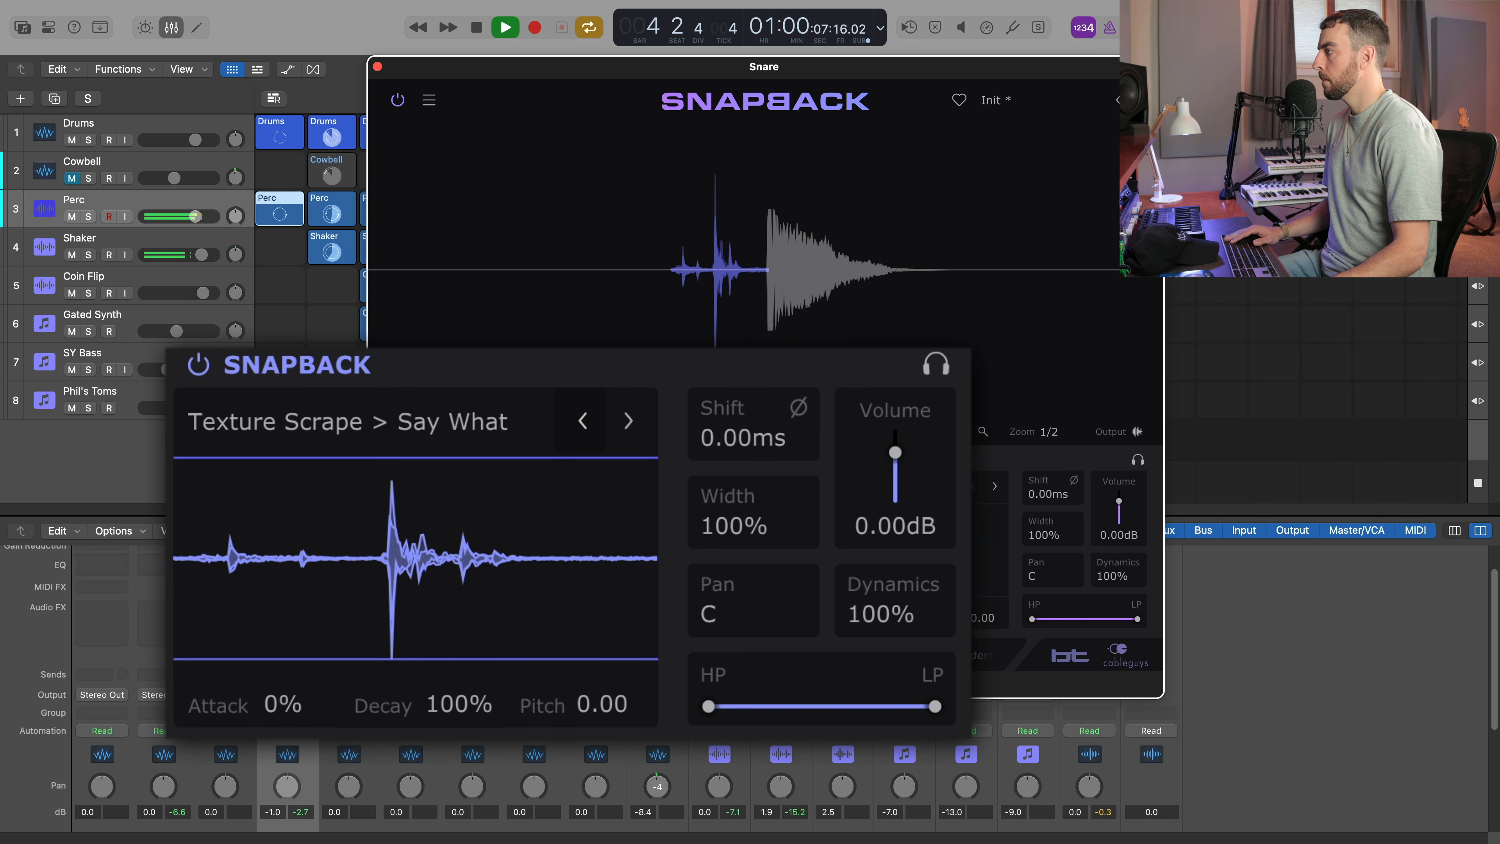
pyautogui.click(628, 421)
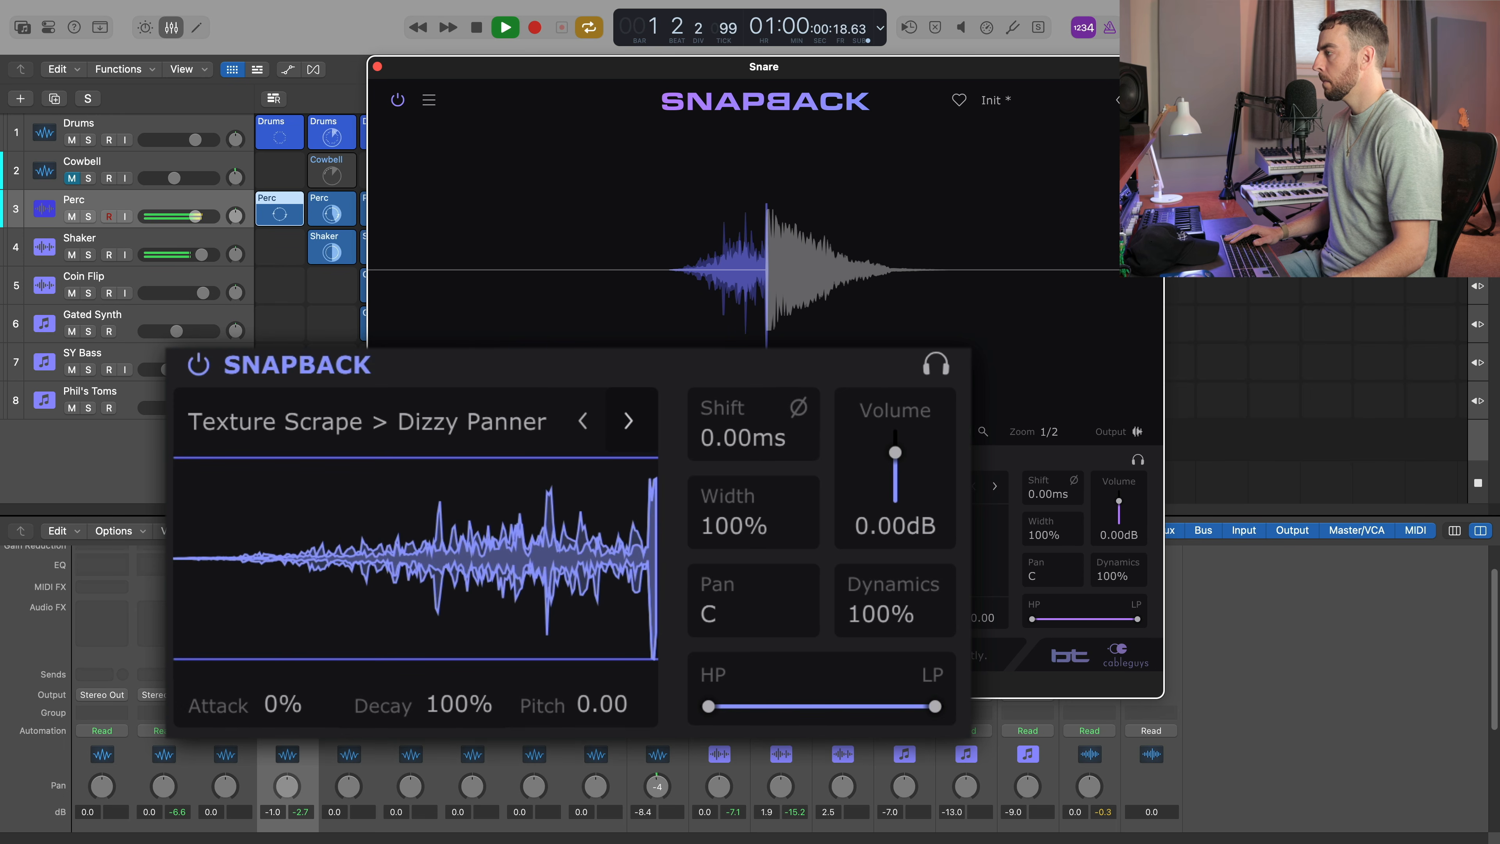
pyautogui.press('space')
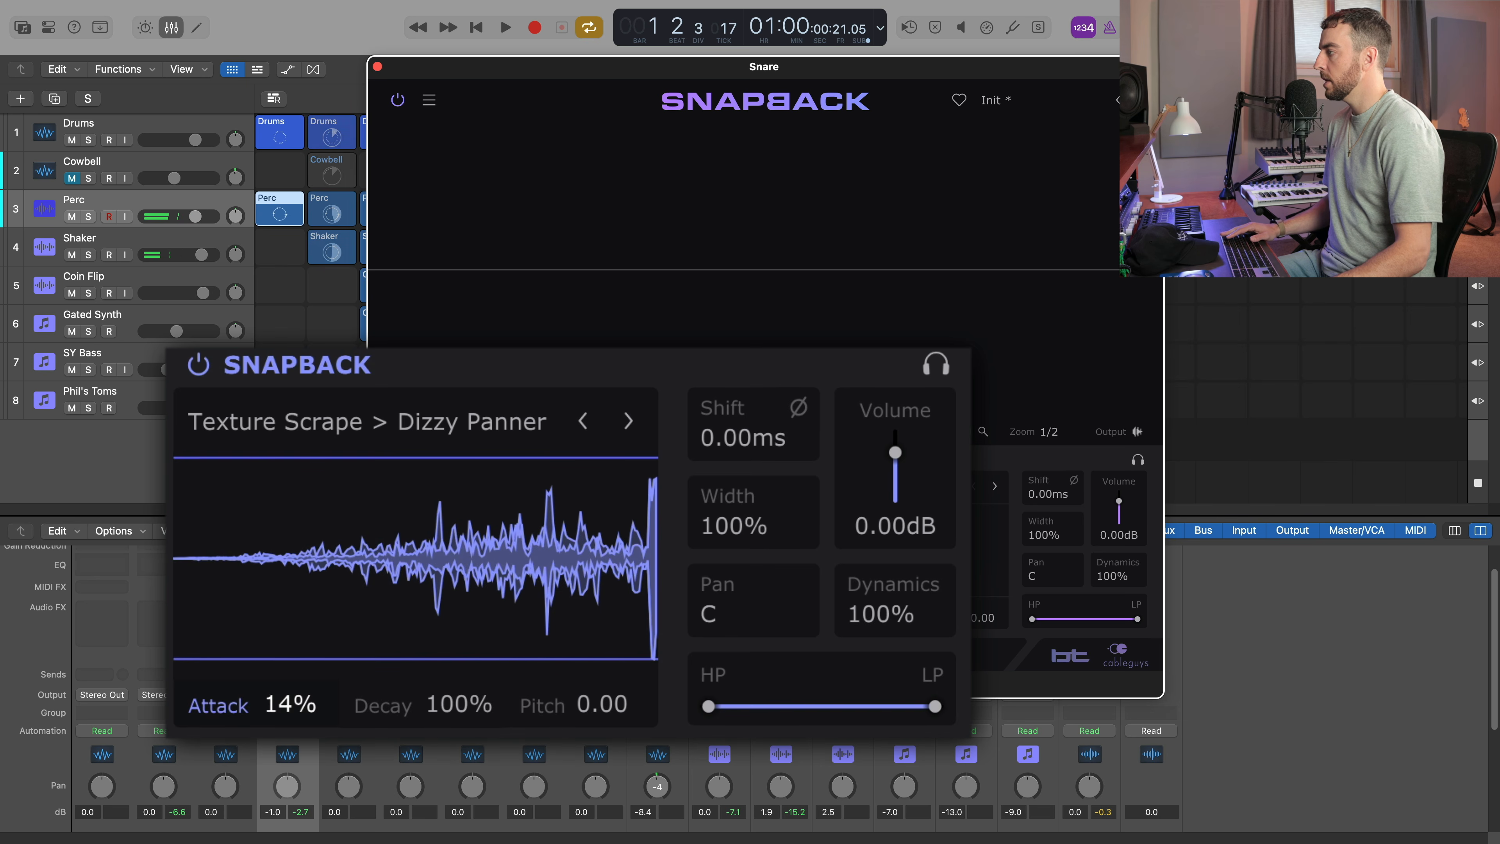
# Set the Snapback layer's attack to 77% and compare neighbouring Texture Scrape samples, ending on Dizzy Panner.
pyautogui.moveTo(290, 704); pyautogui.dragTo(290, 629)
pyautogui.click(581, 420)
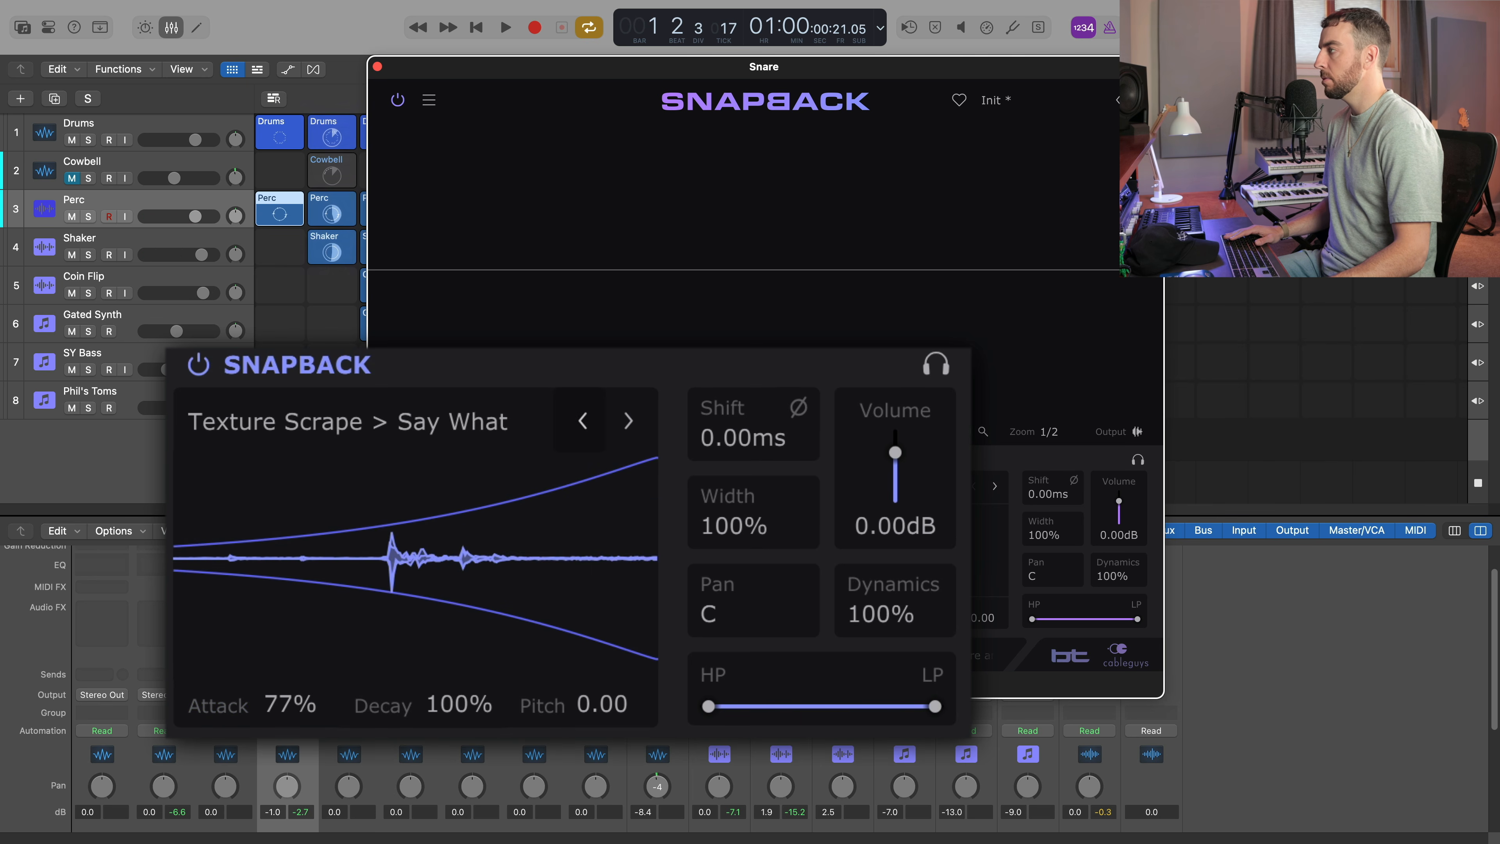
pyautogui.click(629, 421)
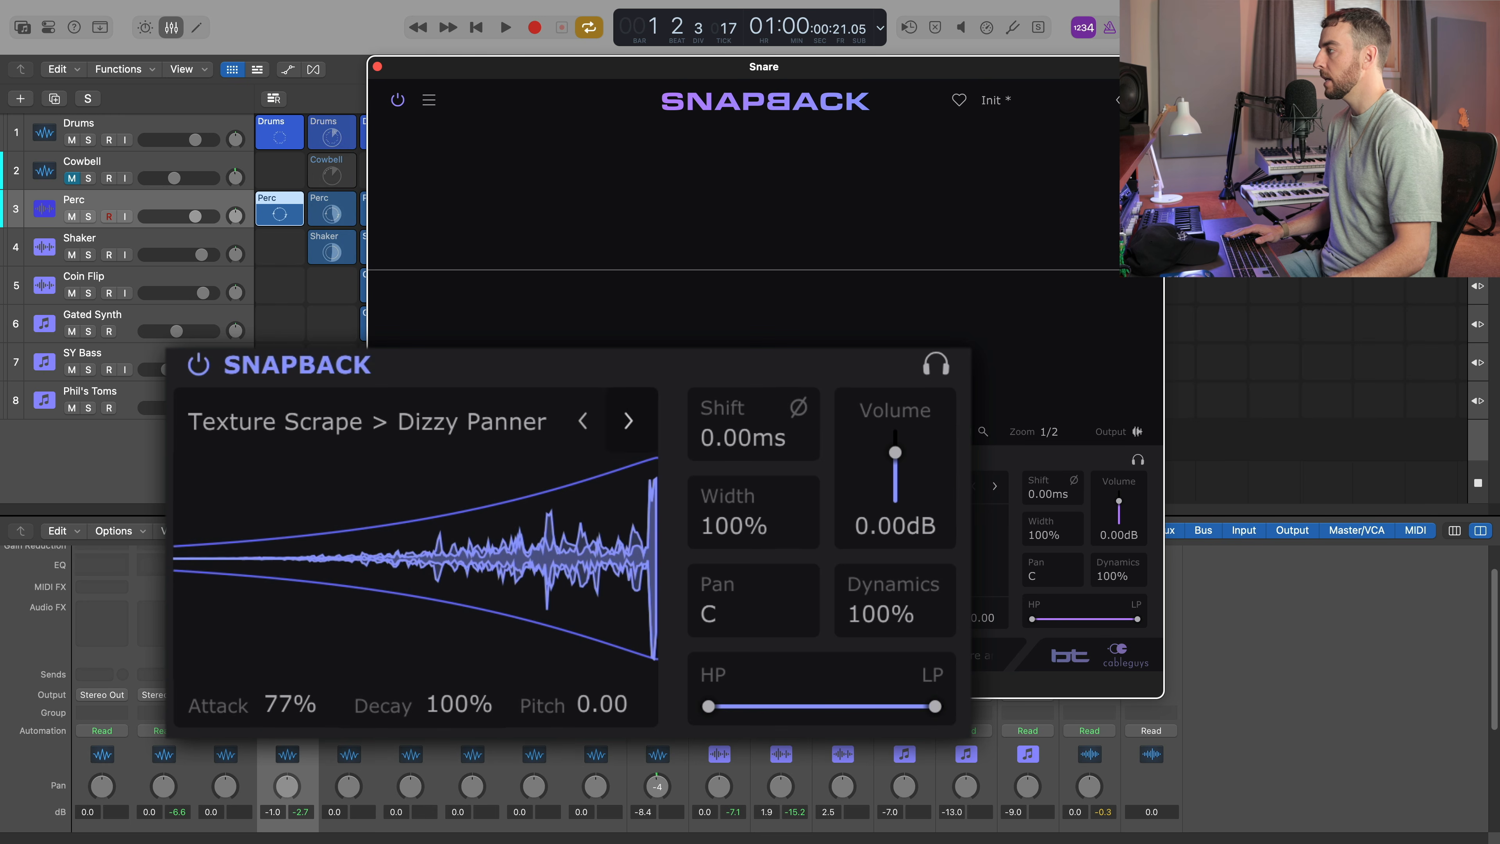
pyautogui.click(629, 421)
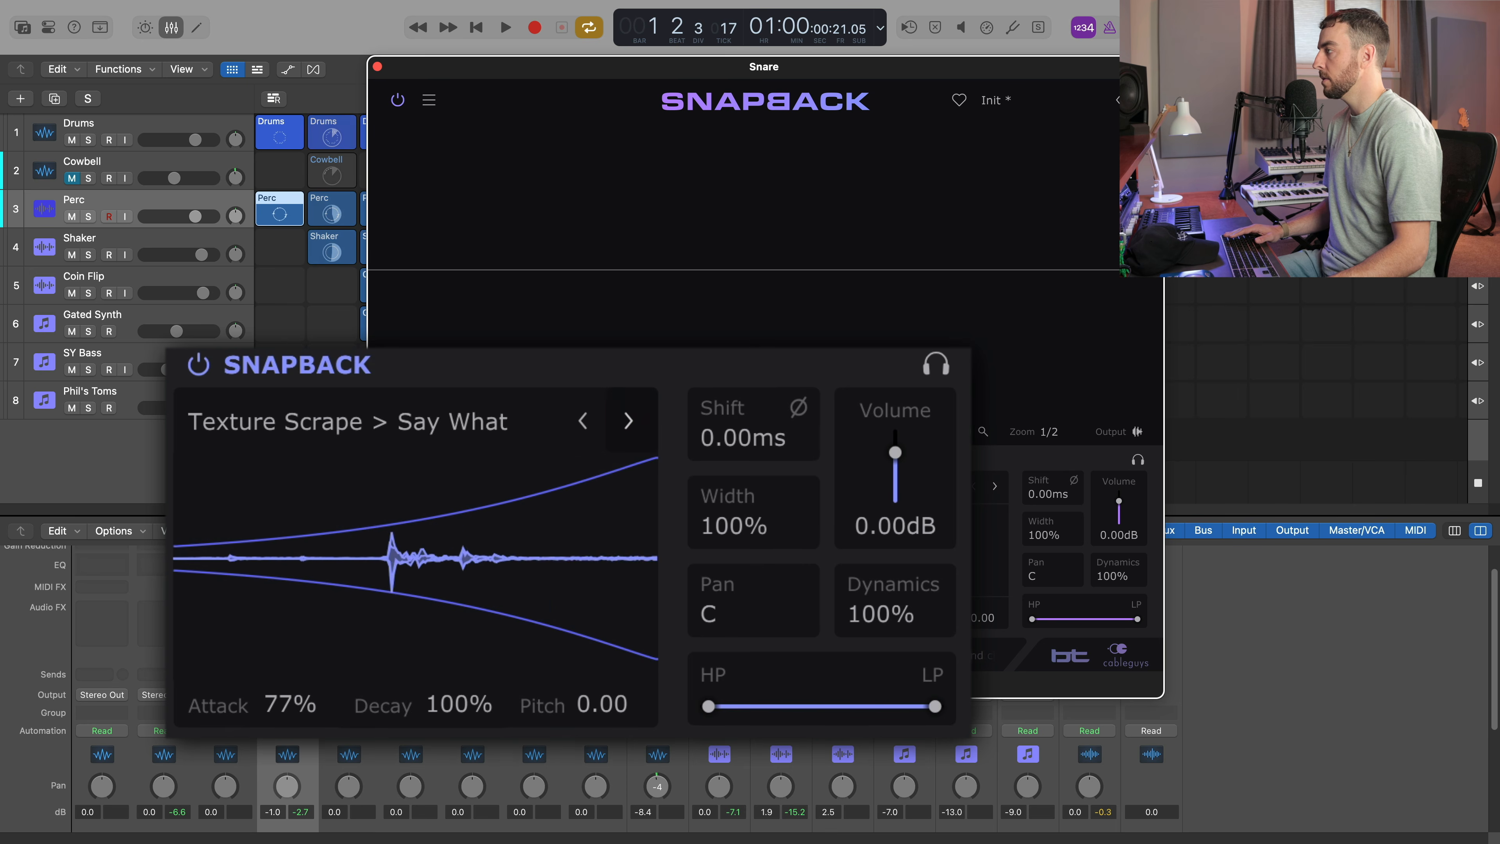
pyautogui.click(582, 421)
pyautogui.press('space')
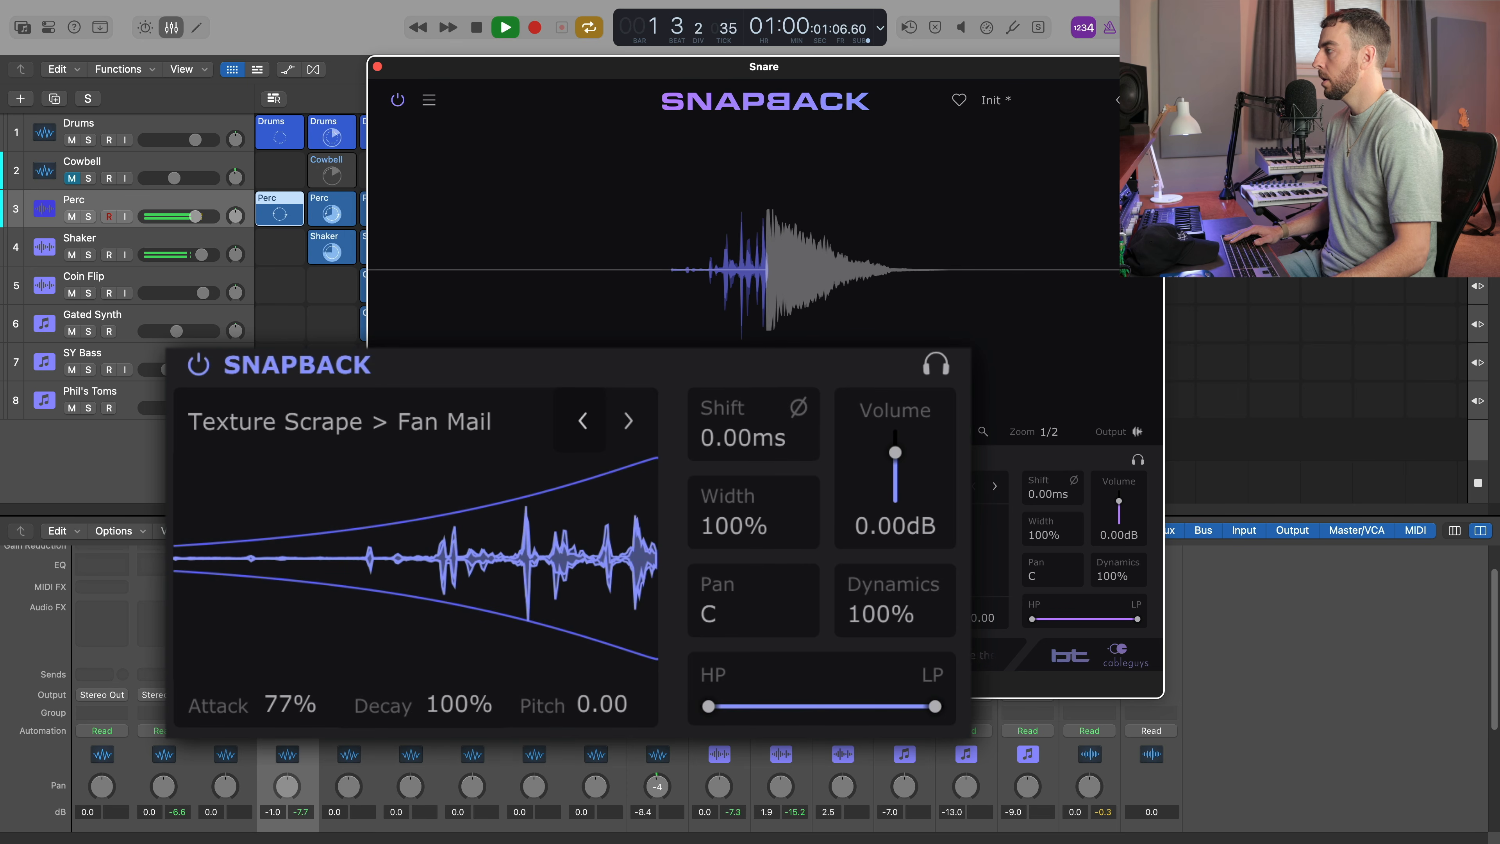
pyautogui.click(583, 421)
pyautogui.click(583, 421)
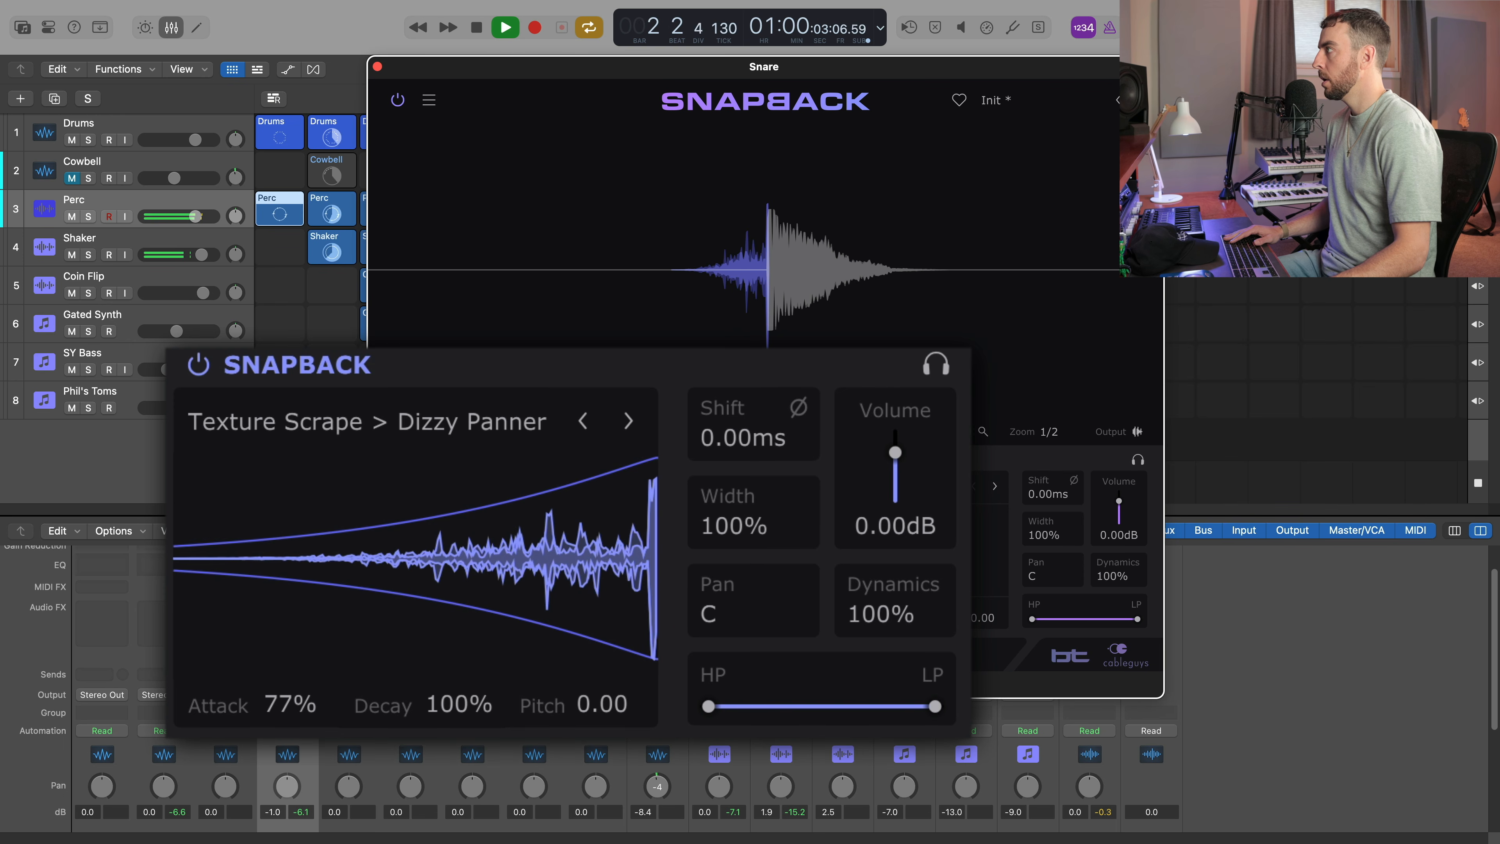
# Bypass and re-enable the plugin during playback to compare the snare with and without the Snapback layer.
pyautogui.click(398, 100)
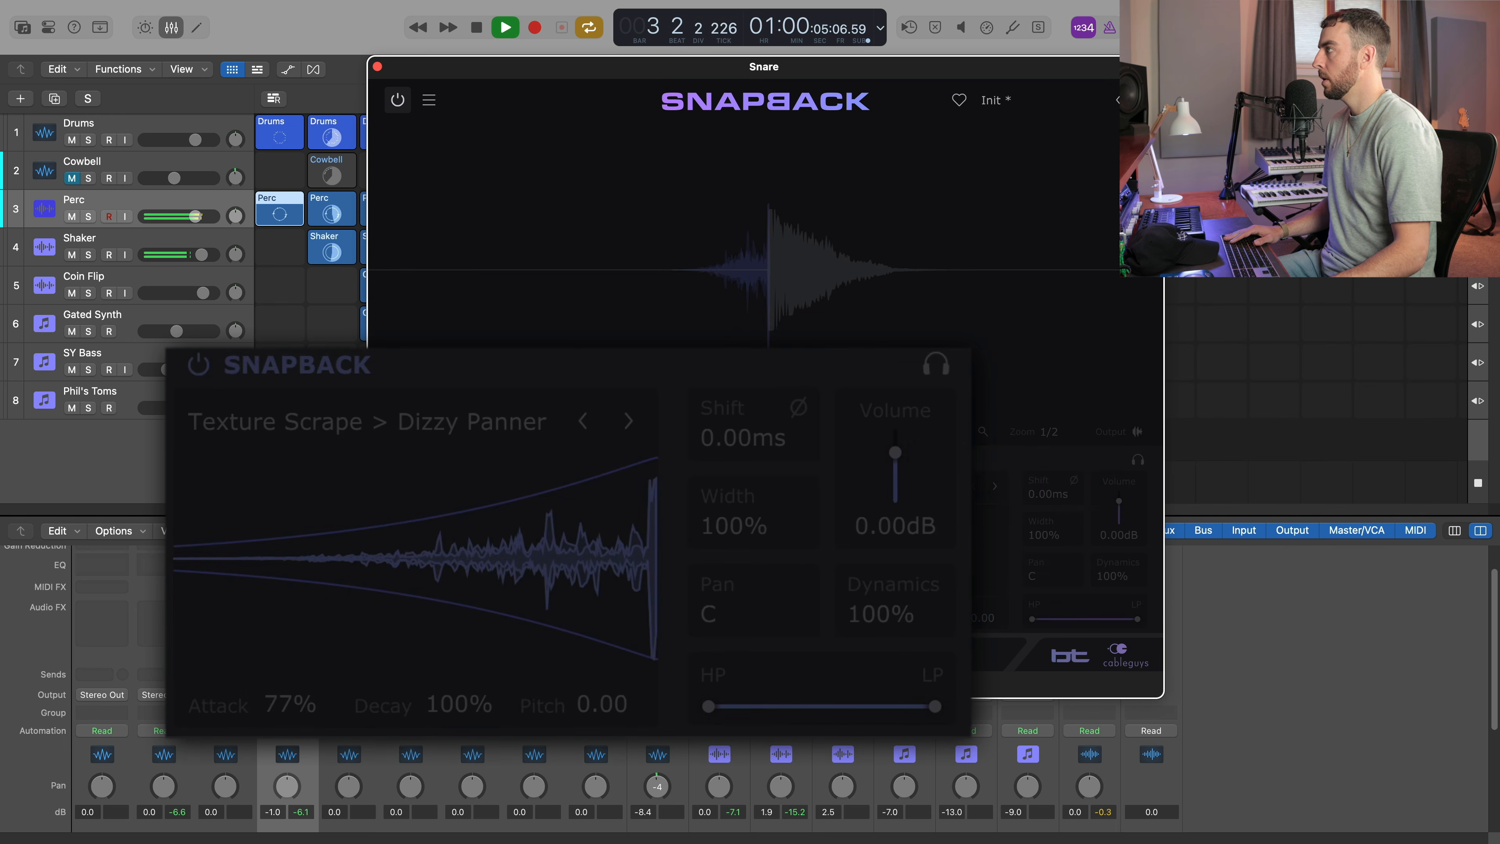
pyautogui.click(397, 100)
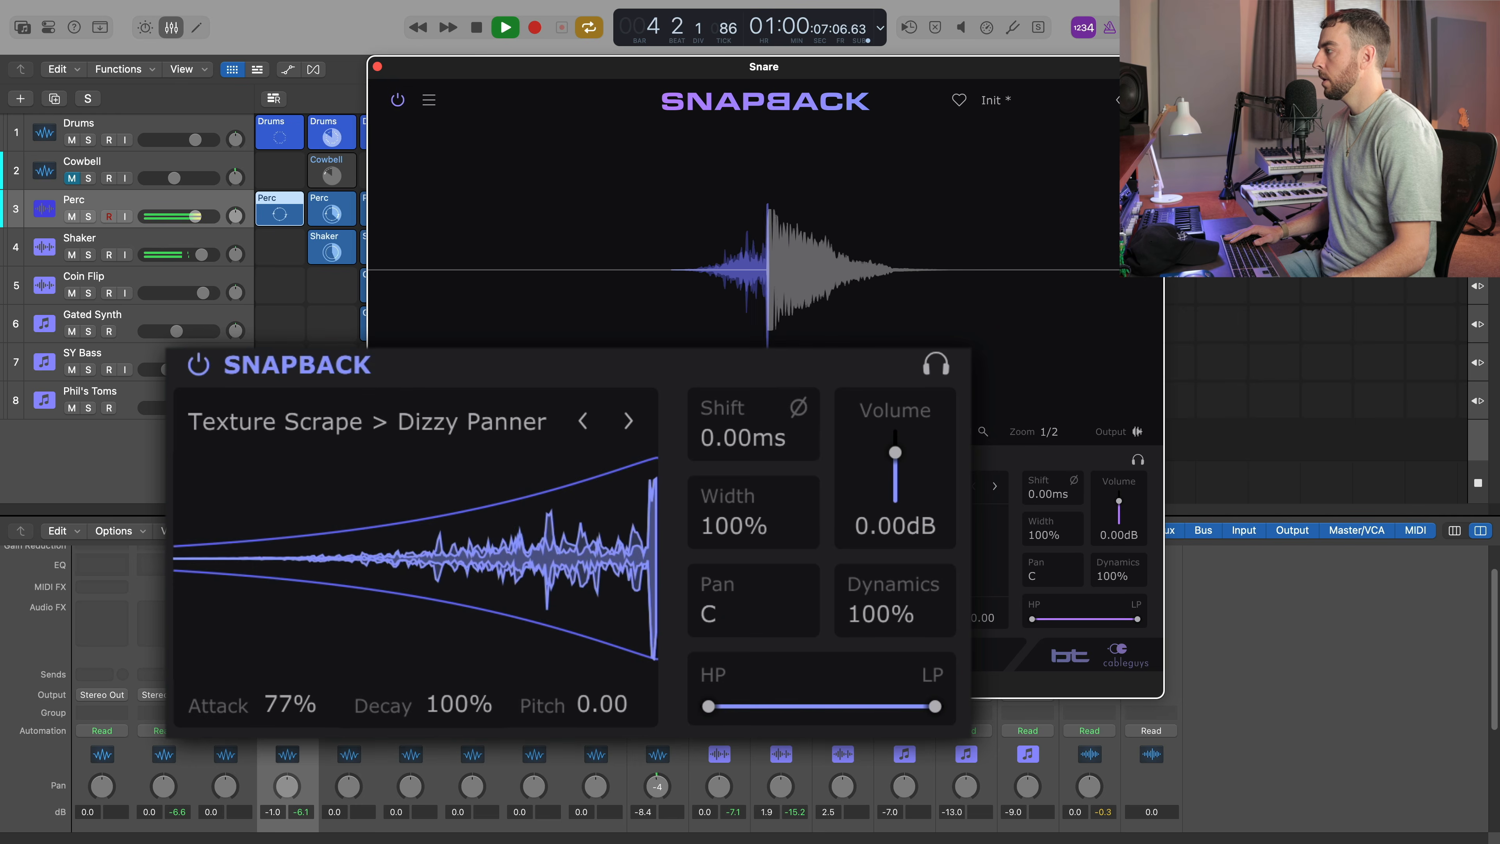
pyautogui.press('space')
# Raise the Snapback layer's pitch to +5.16 and listen to it with the beat.
pyautogui.moveTo(601, 704); pyautogui.dragTo(601, 660)
pyautogui.press('space')
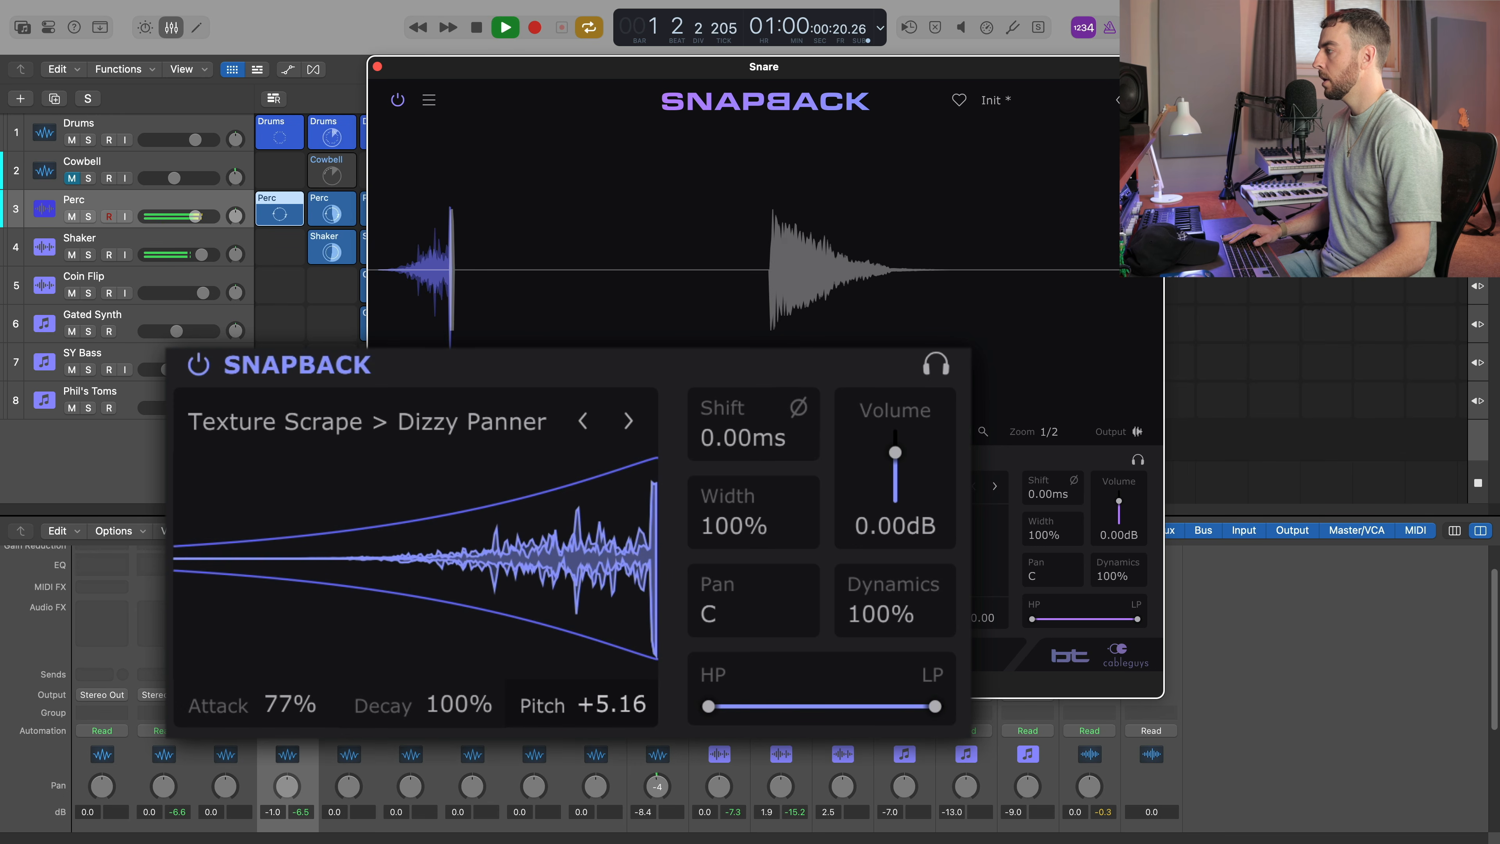
pyautogui.press('space')
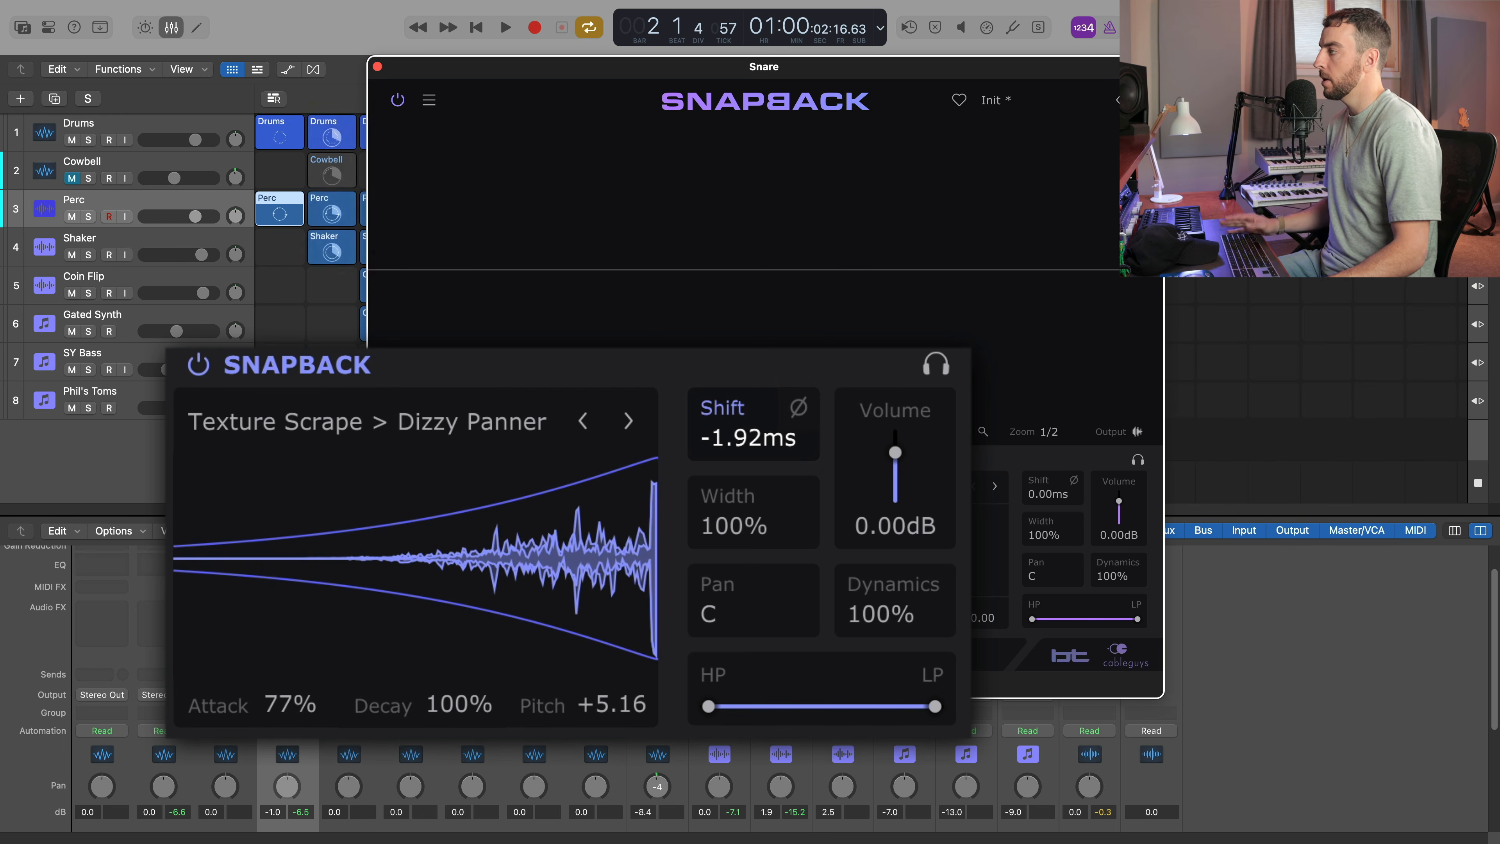
# Set the Snapback layer's shift to -0.88 ms and its width to 137% while the beat plays.
pyautogui.press('space')
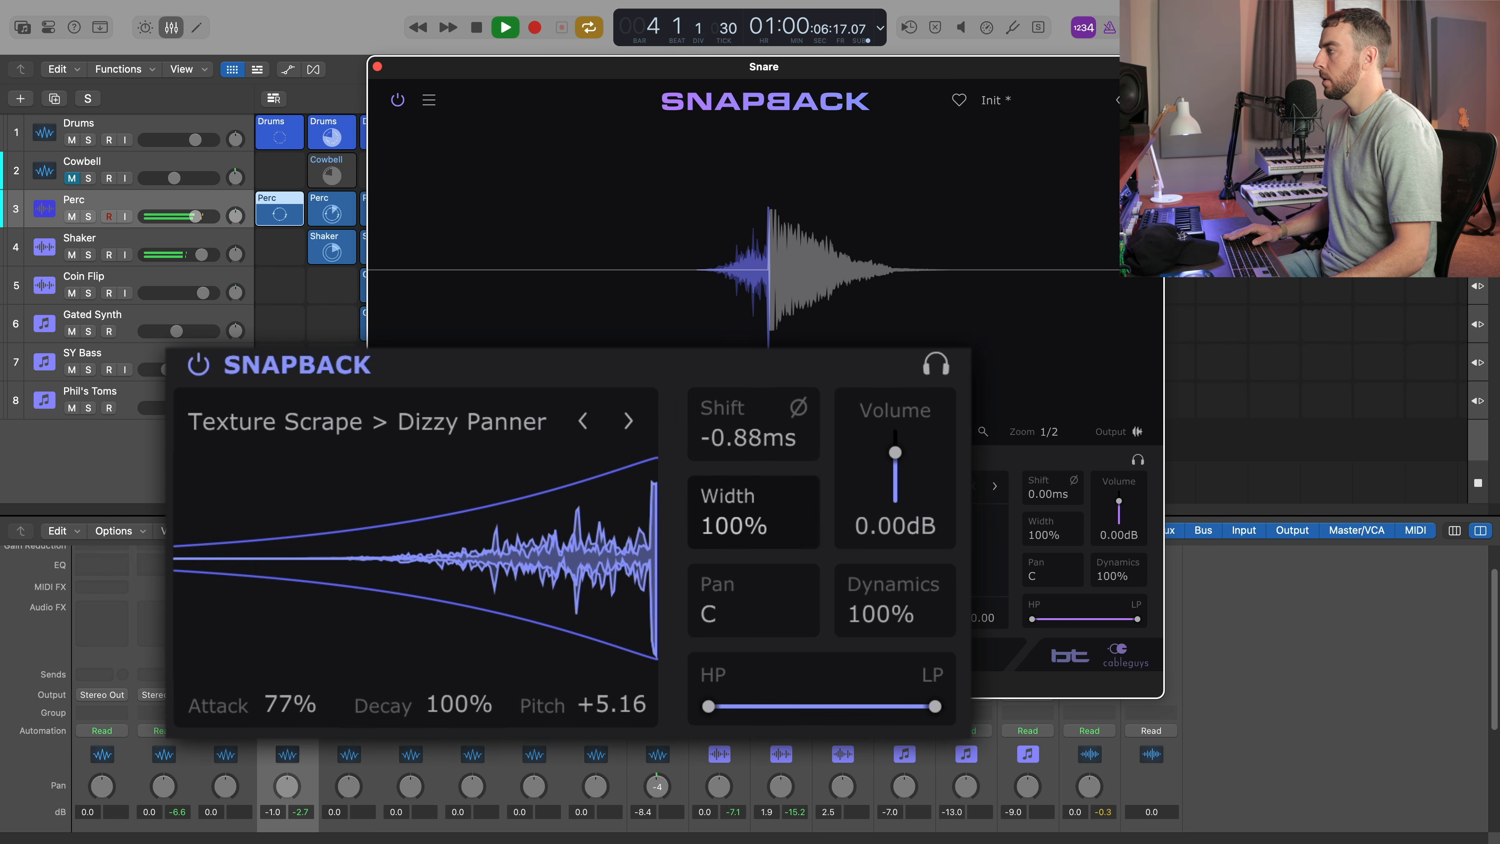
pyautogui.moveTo(649, 529); pyautogui.dragTo(650, 516)
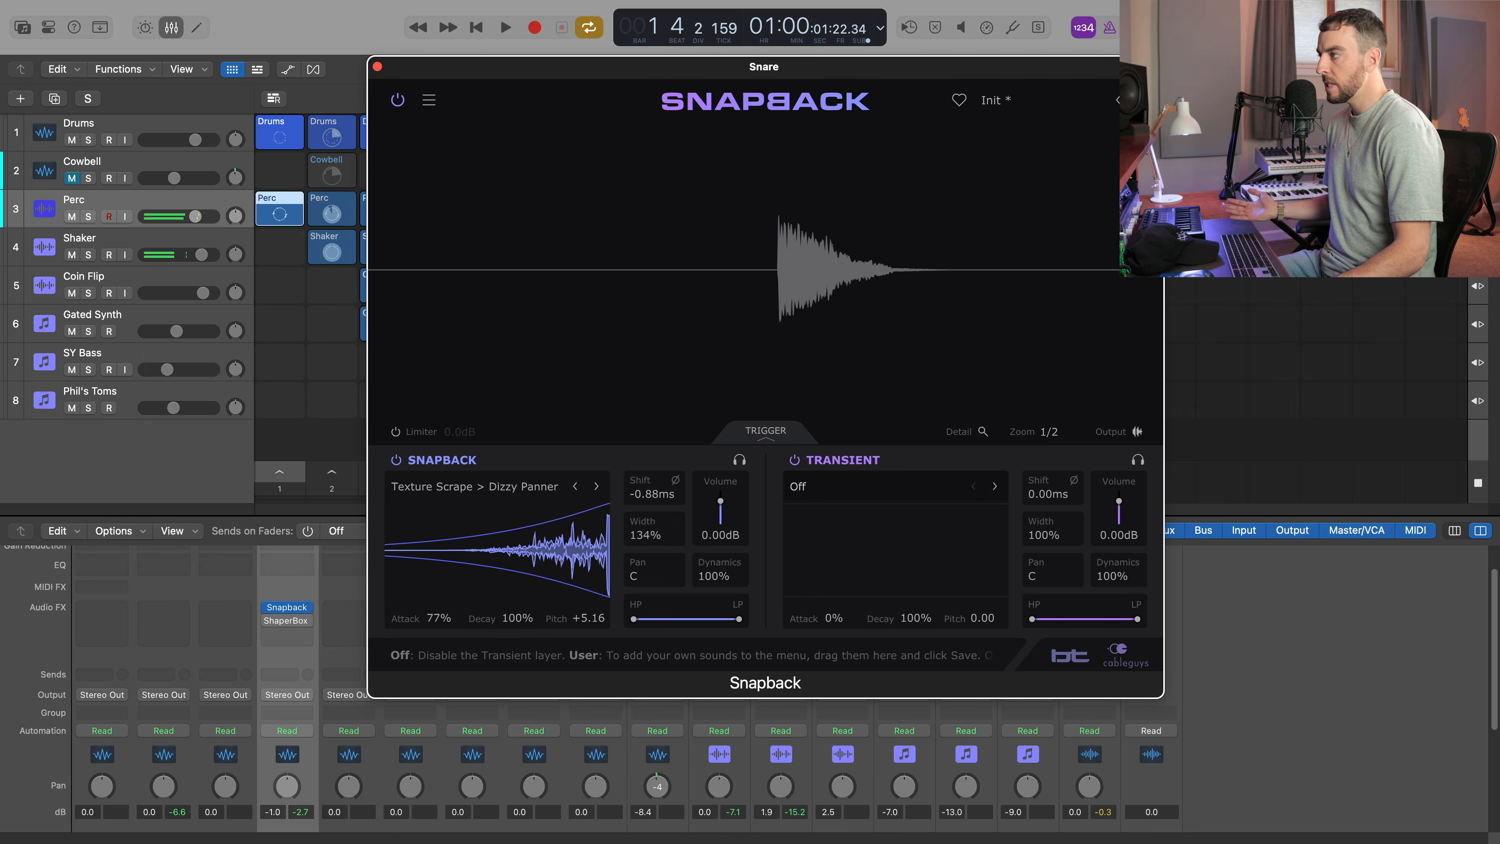
pyautogui.press('space')
# Audition Snare Room samples for the Transient layer during playback, starting from Rimmer, and load Brickie.
pyautogui.click(845, 486)
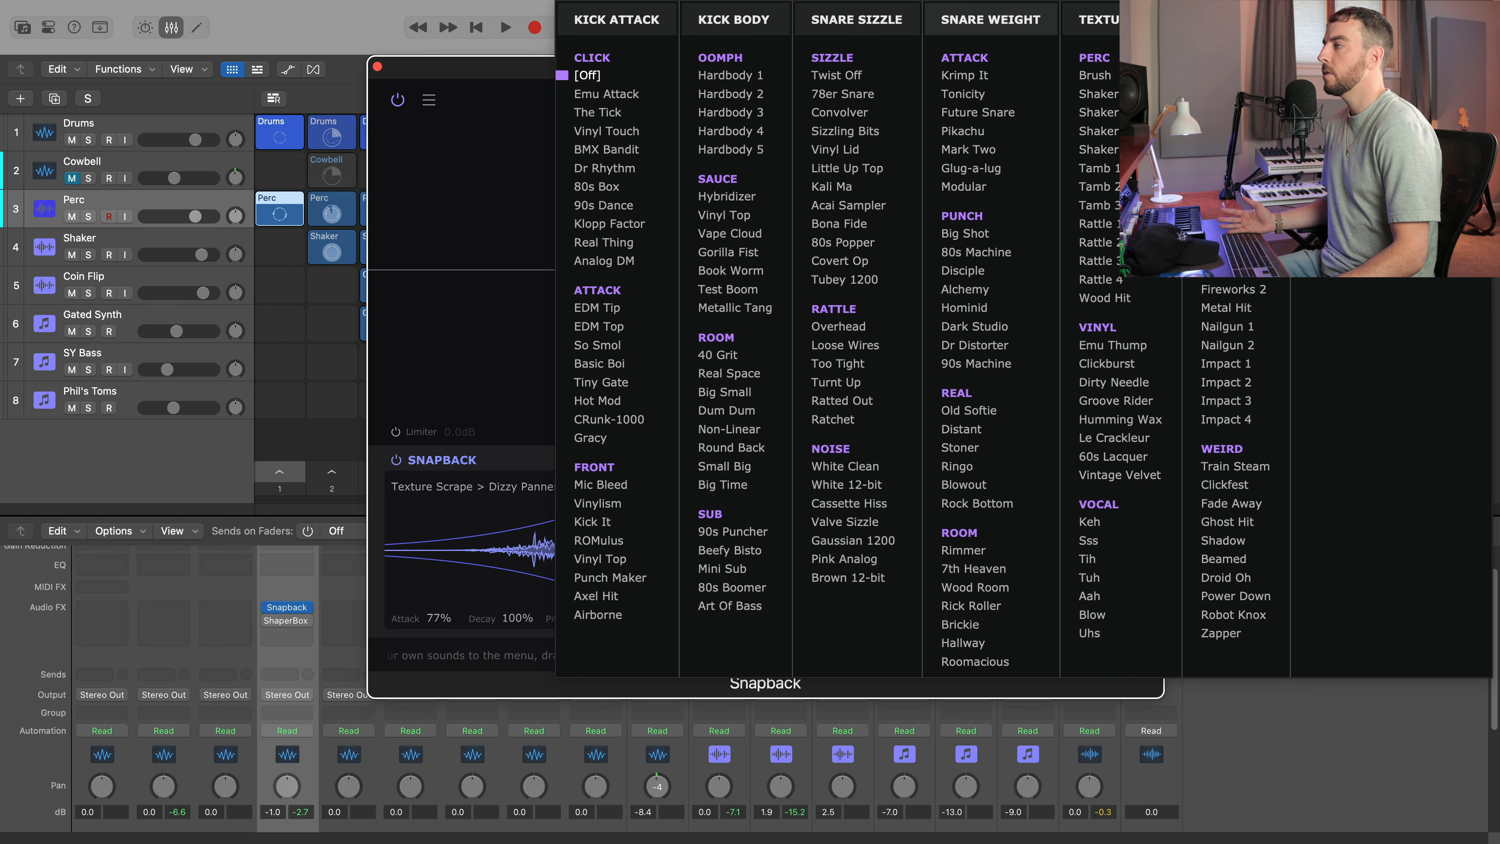
pyautogui.click(964, 550)
pyautogui.press('space')
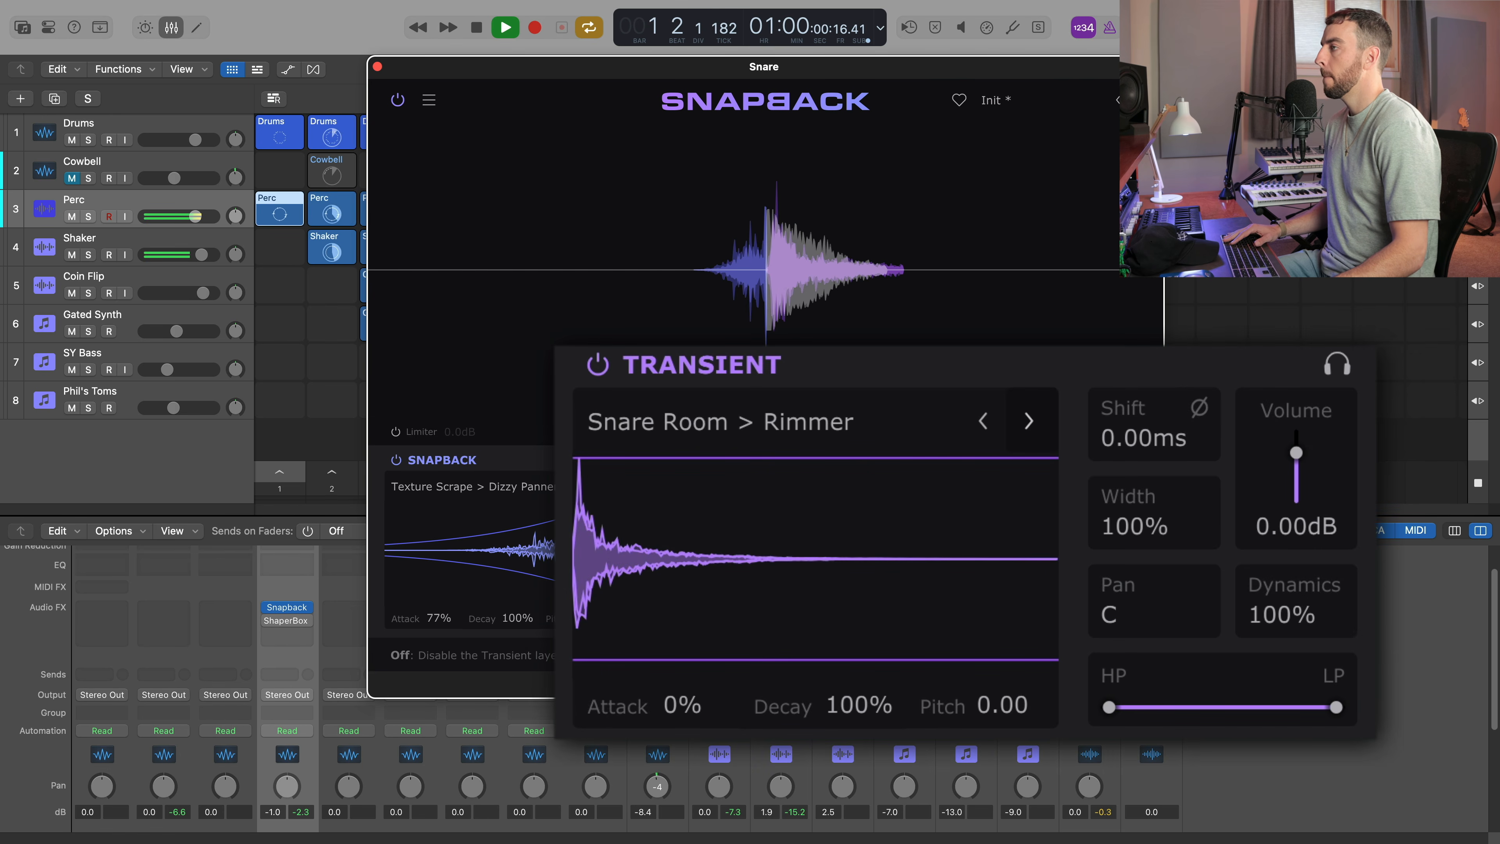
pyautogui.click(1029, 421)
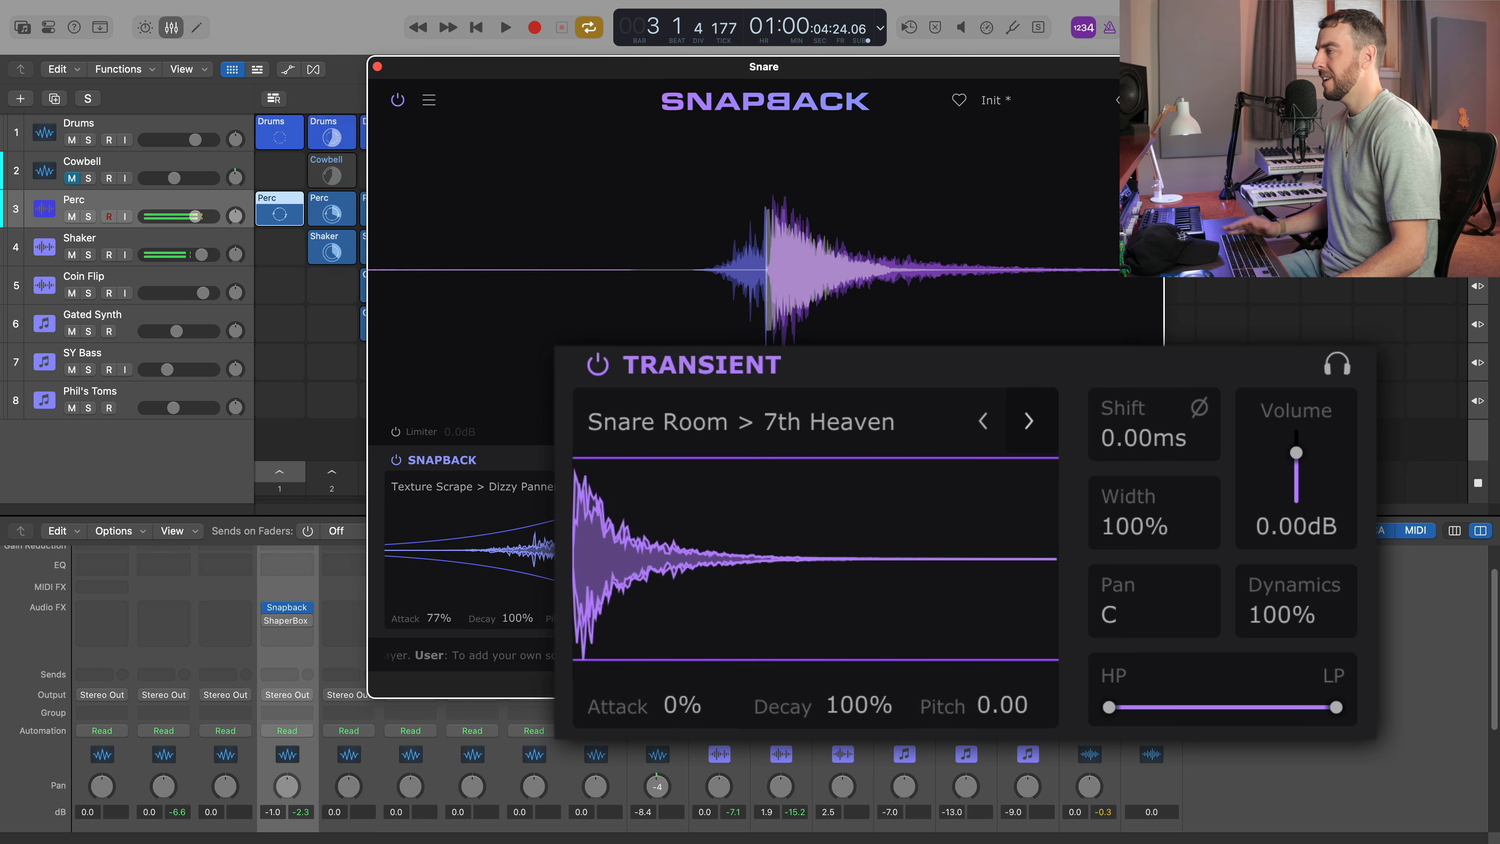
pyautogui.click(1029, 421)
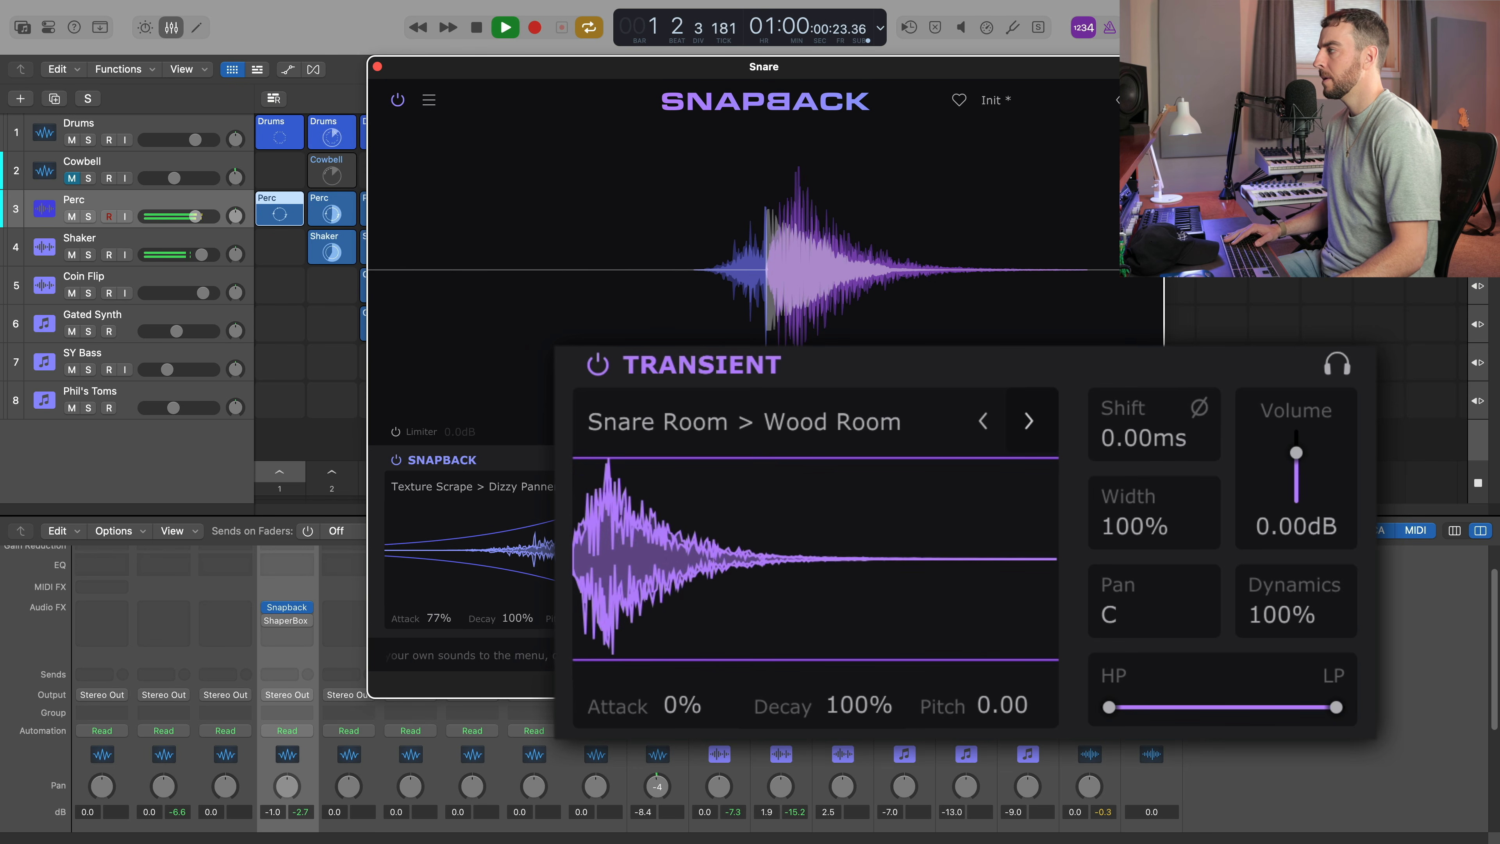
pyautogui.click(1029, 421)
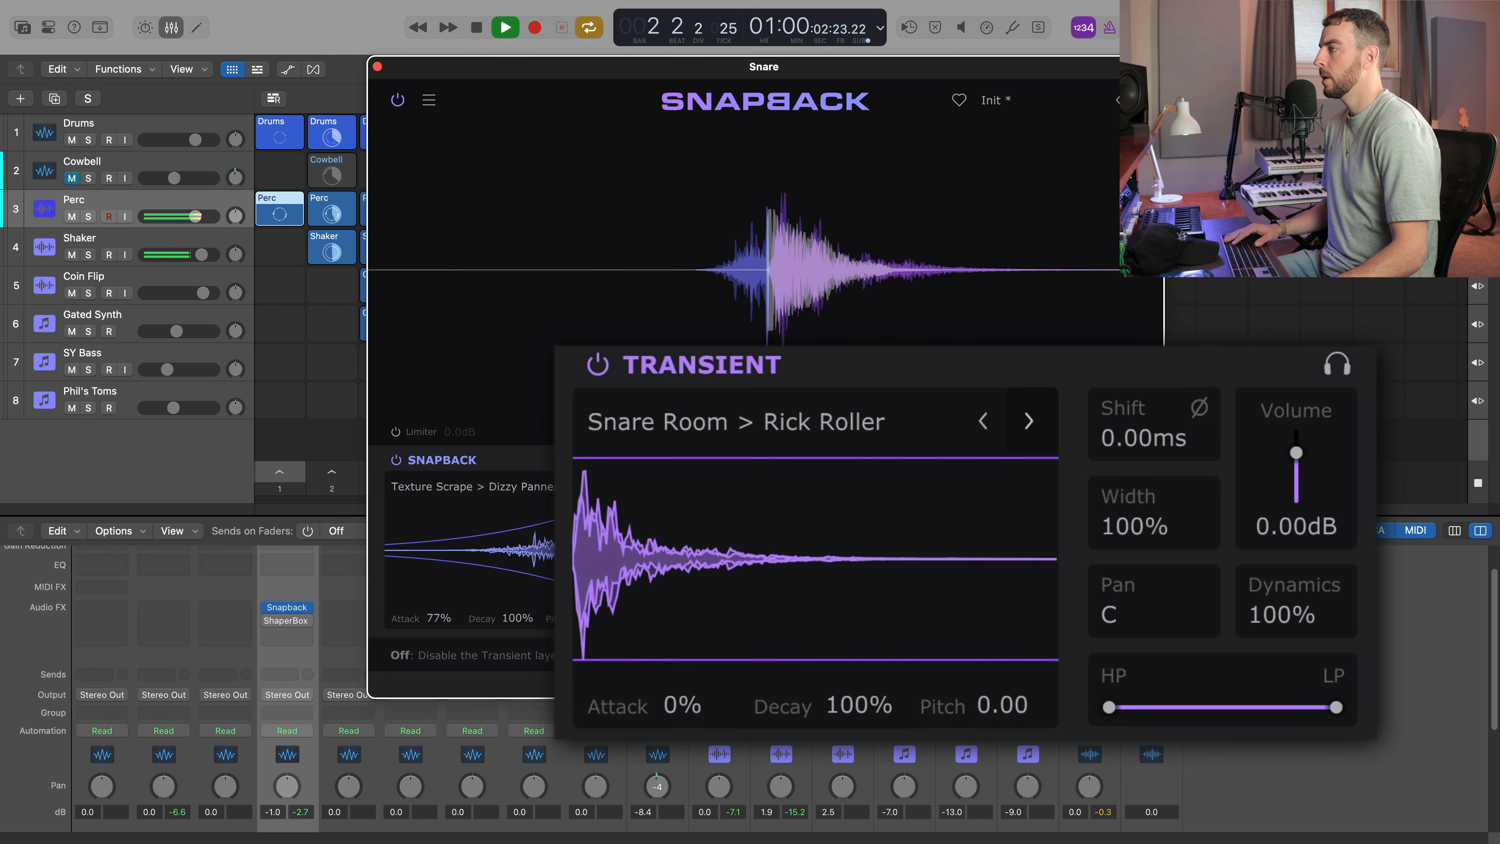
pyautogui.click(1029, 421)
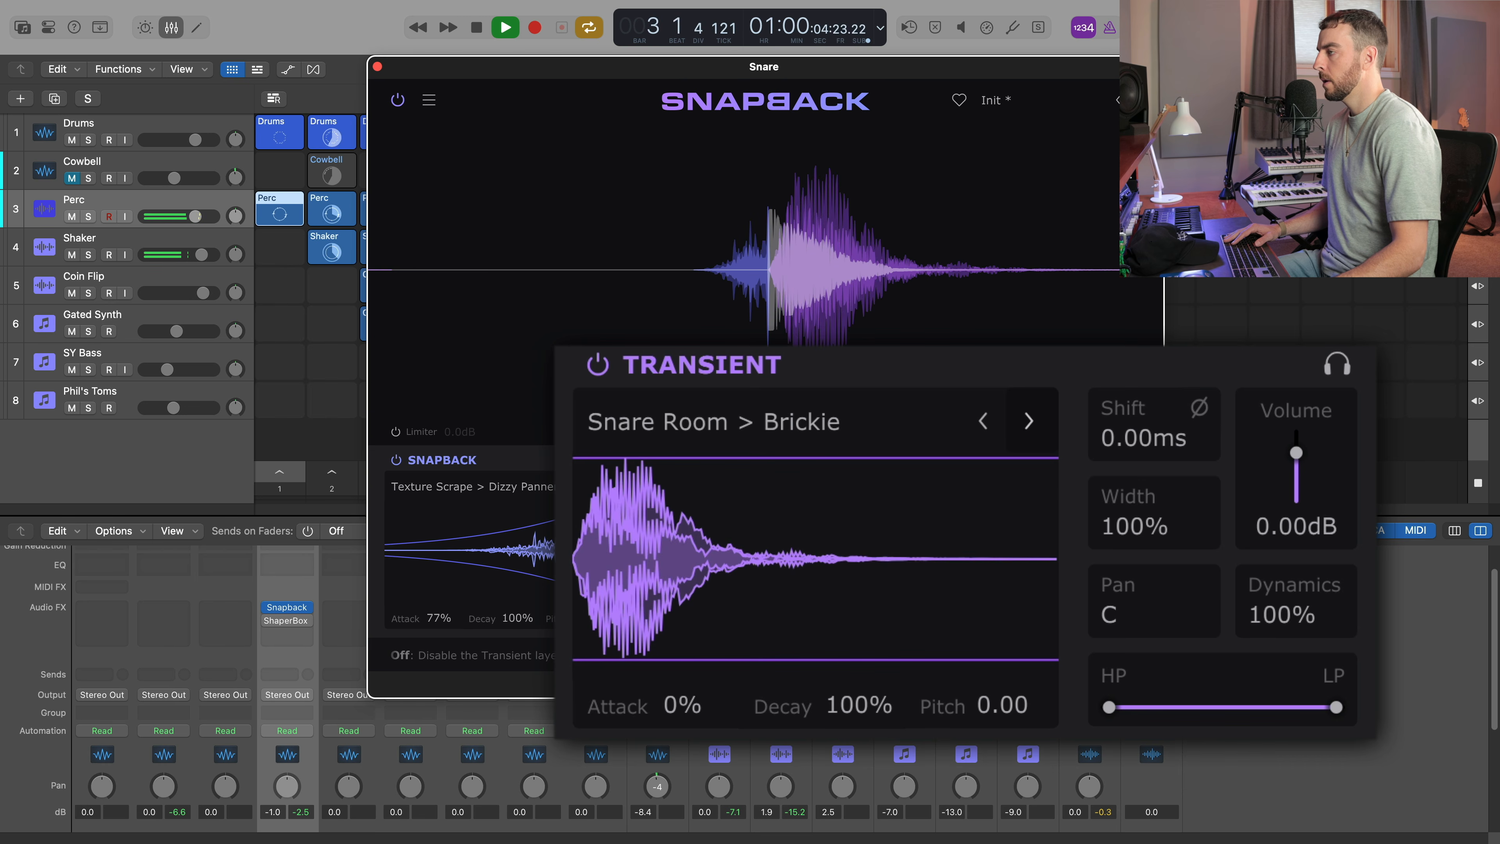
pyautogui.press('space')
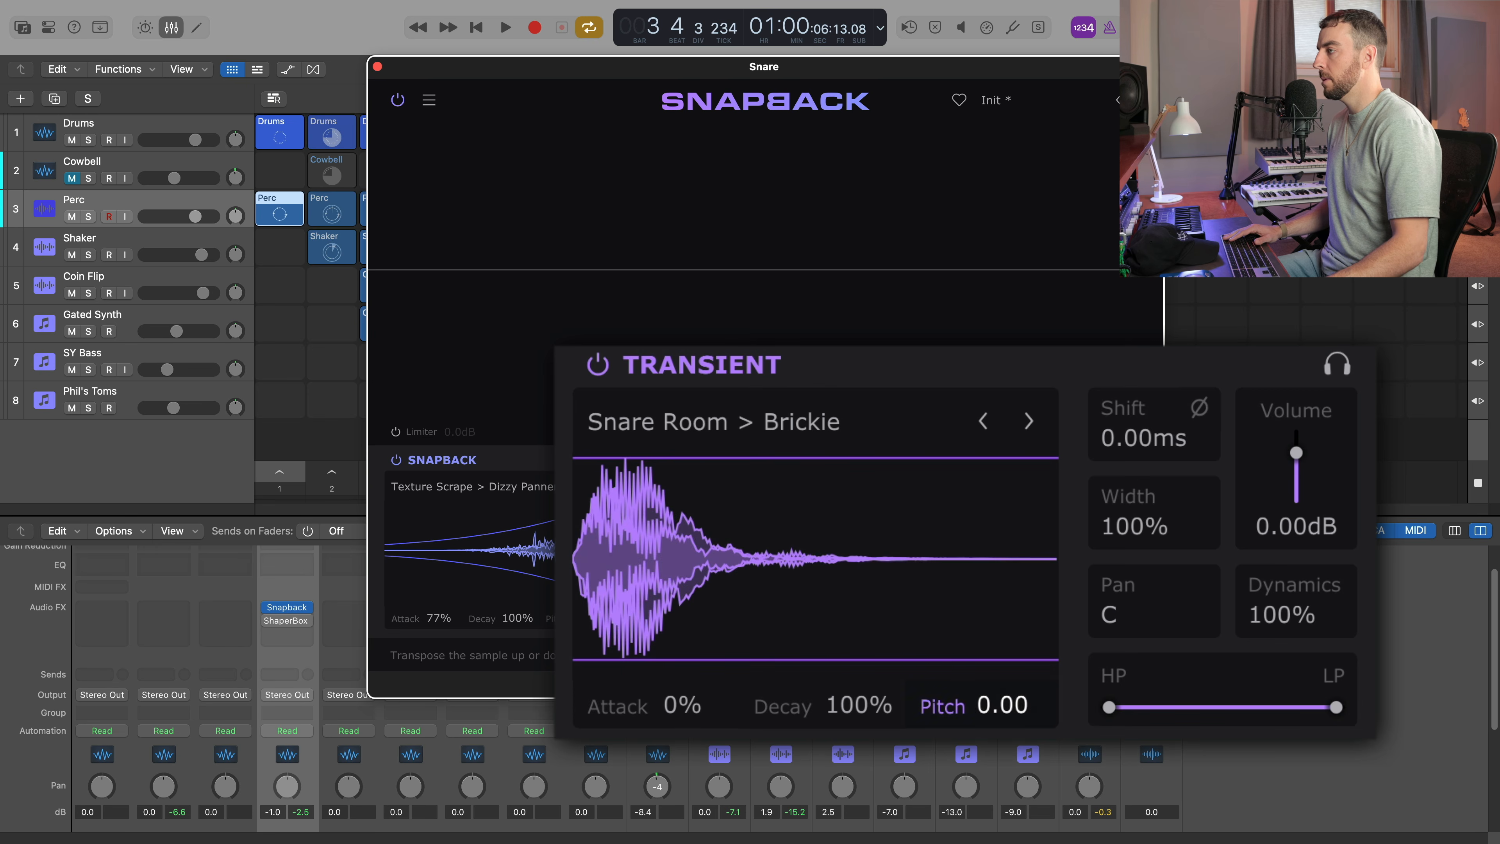
# Lower the Transient layer's pitch to -5.04 and raise its high-pass filter to cut low frequencies.
pyautogui.moveTo(975, 706)
pyautogui.mouseDown()
pyautogui.moveTo(974, 754)
pyautogui.moveTo(974, 707)
pyautogui.mouseUp()
pyautogui.press('space')
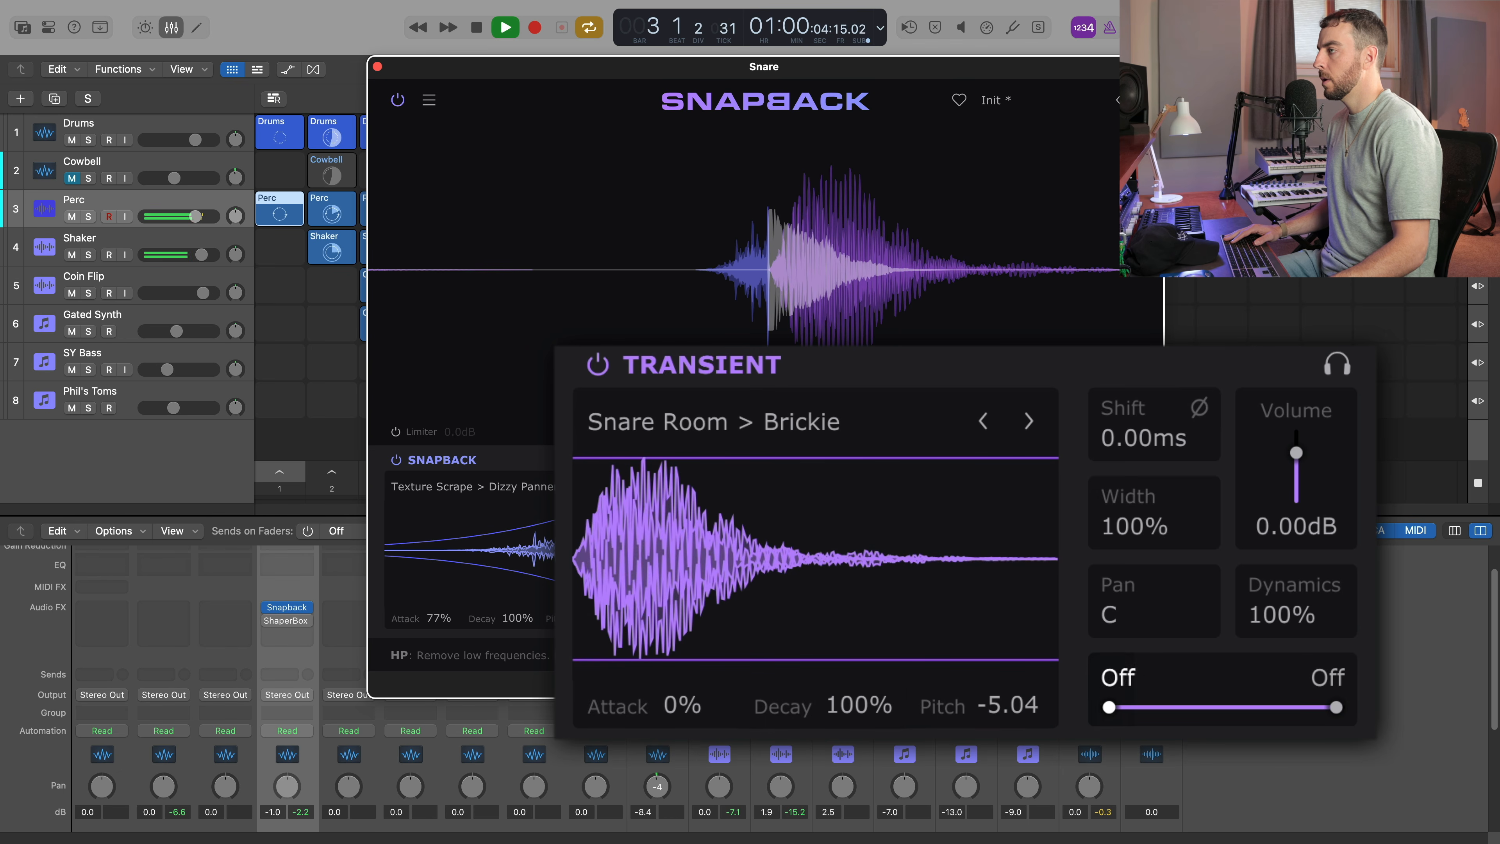
pyautogui.moveTo(1109, 708); pyautogui.dragTo(1164, 708)
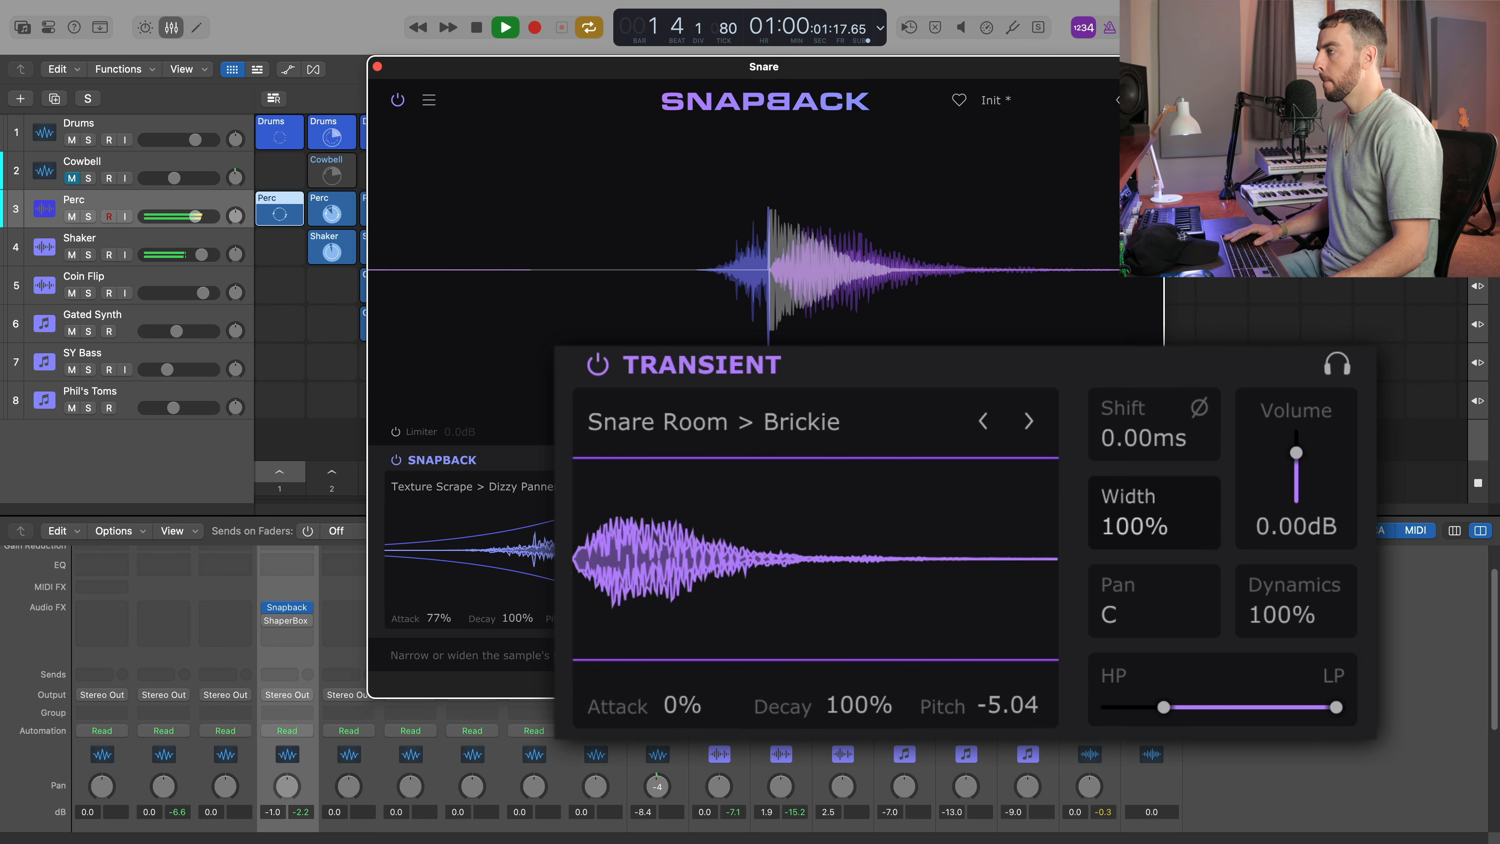
# Widen the Transient layer to 135% and set its pitch to -2.40.
pyautogui.moveTo(1135, 526); pyautogui.dragTo(1135, 486)
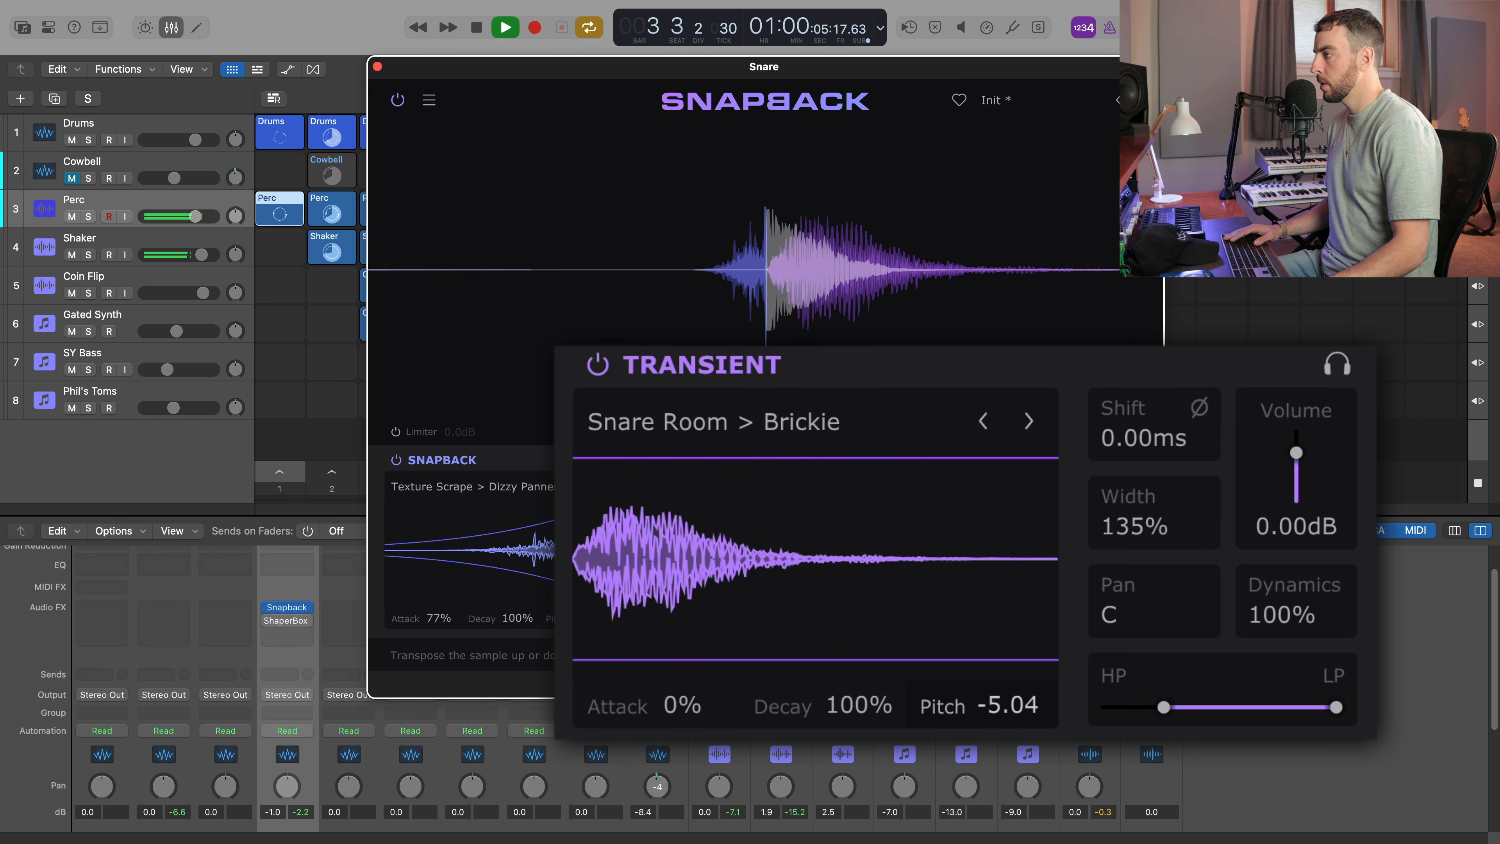
pyautogui.moveTo(1007, 704); pyautogui.dragTo(1008, 689)
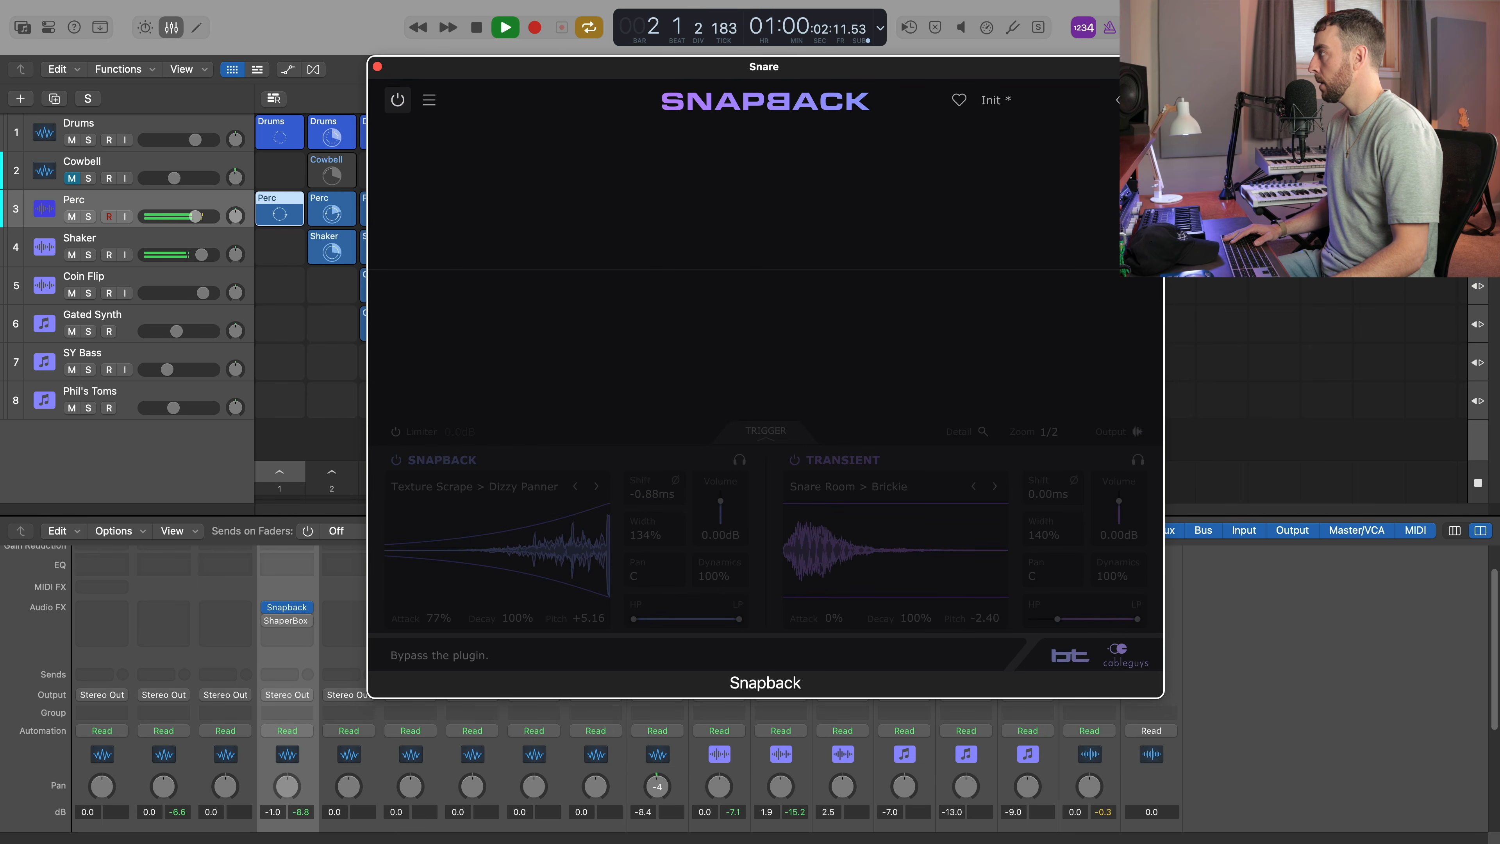
# Switch Snapback back on and play the snare through the ShaperBox 3 Falling Stars reverb.
pyautogui.click(397, 99)
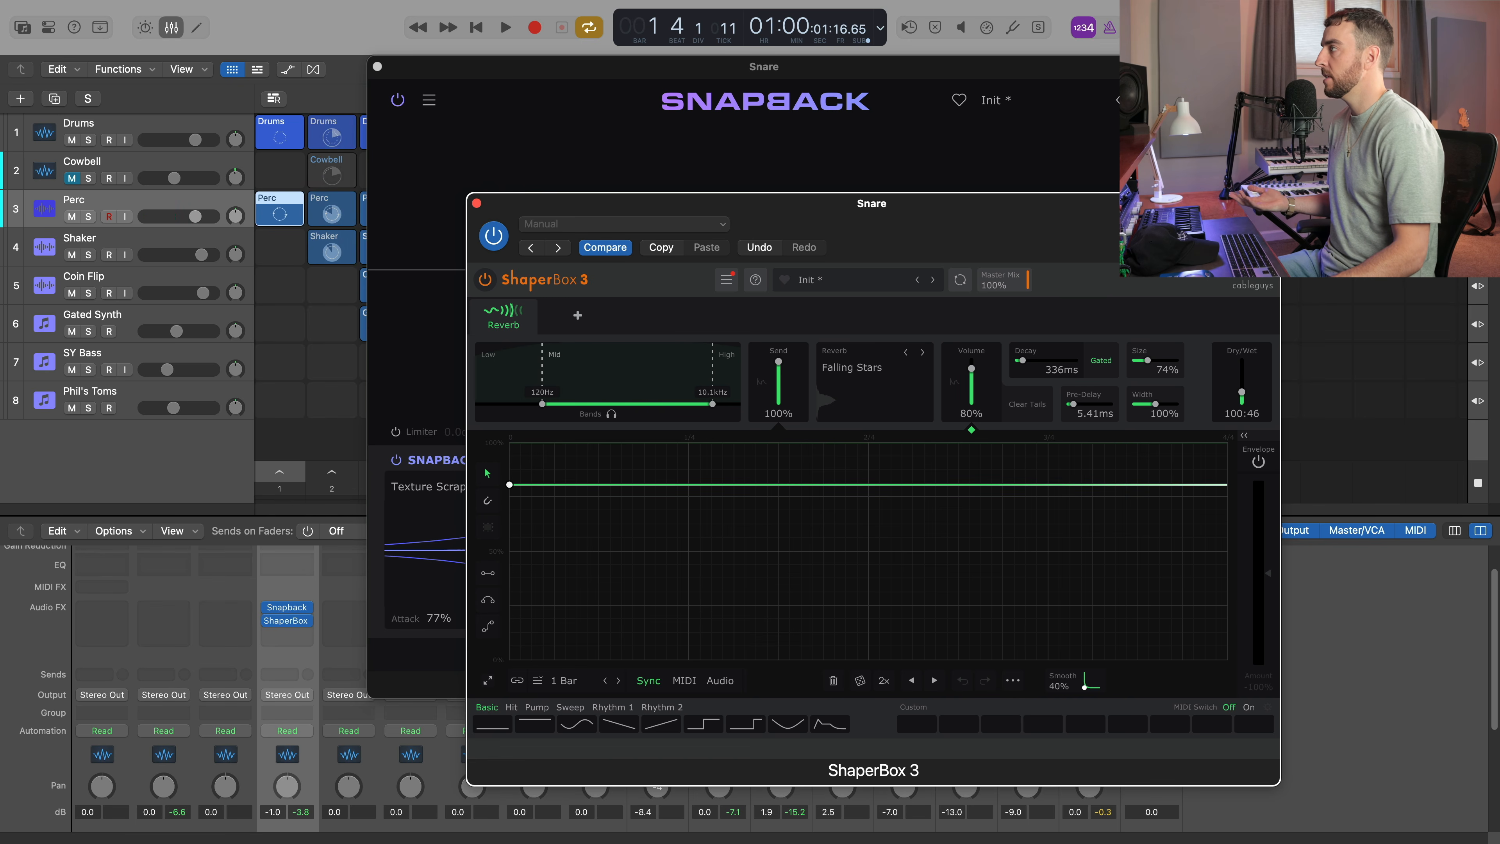
pyautogui.moveTo(1175, 203); pyautogui.dragTo(1153, 184)
pyautogui.press('space')
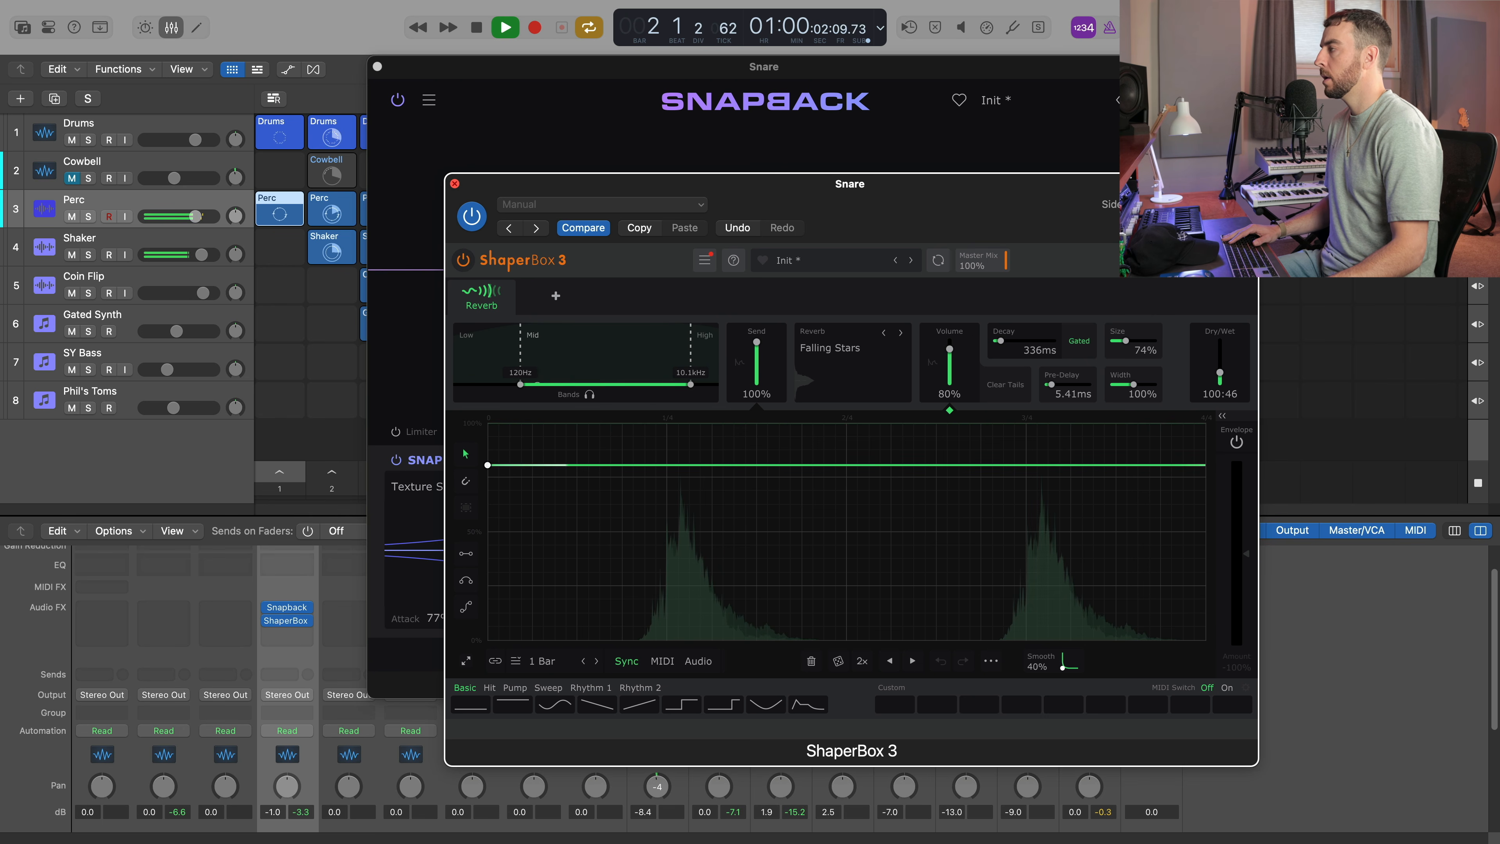
# Close the ShaperBox 3 window and compare the full beat with Snapback bypassed and active.
pyautogui.click(455, 184)
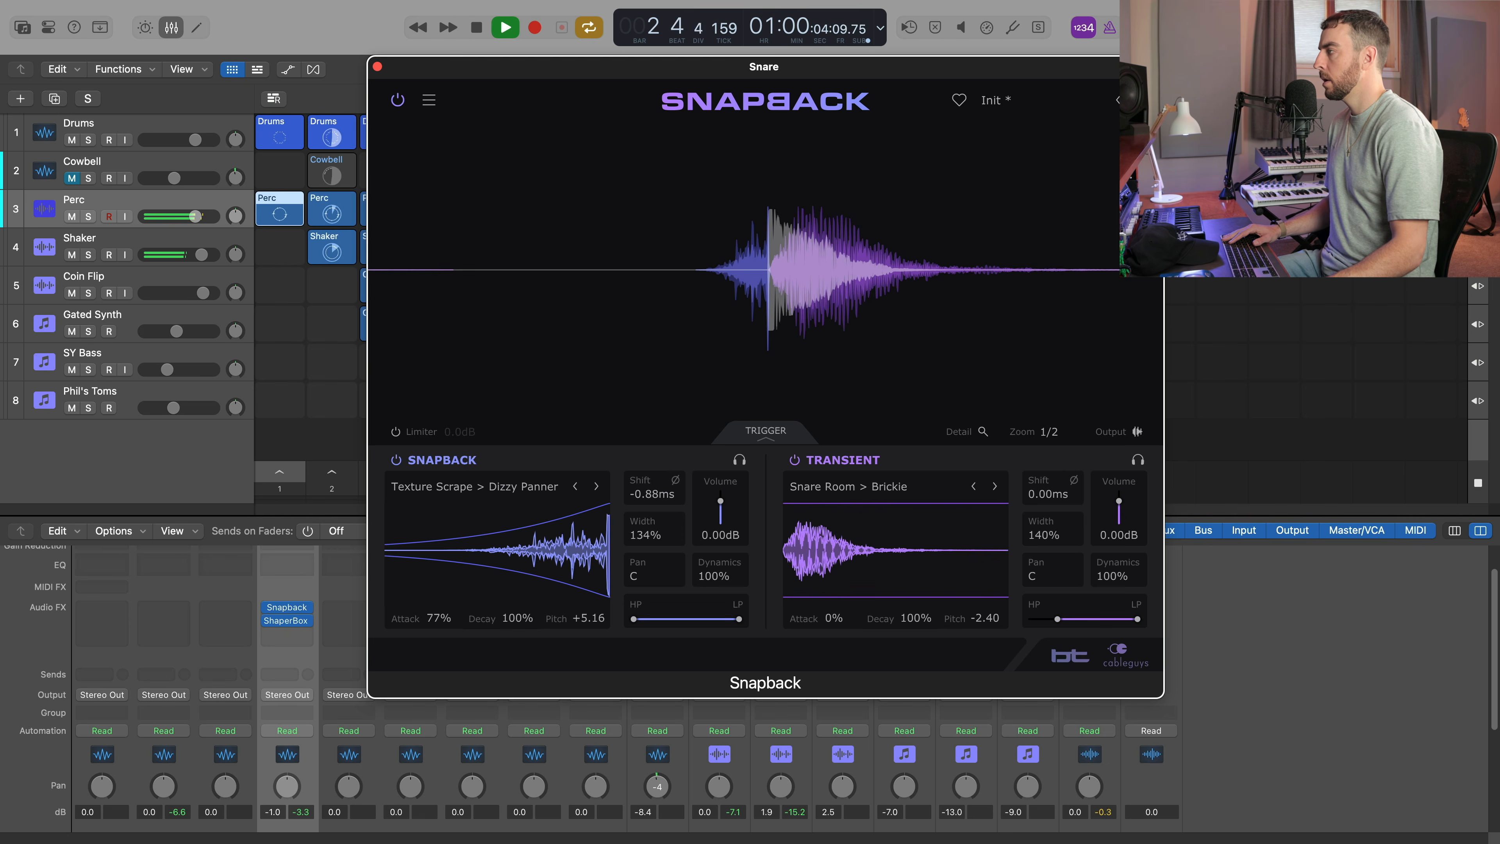
pyautogui.press('space')
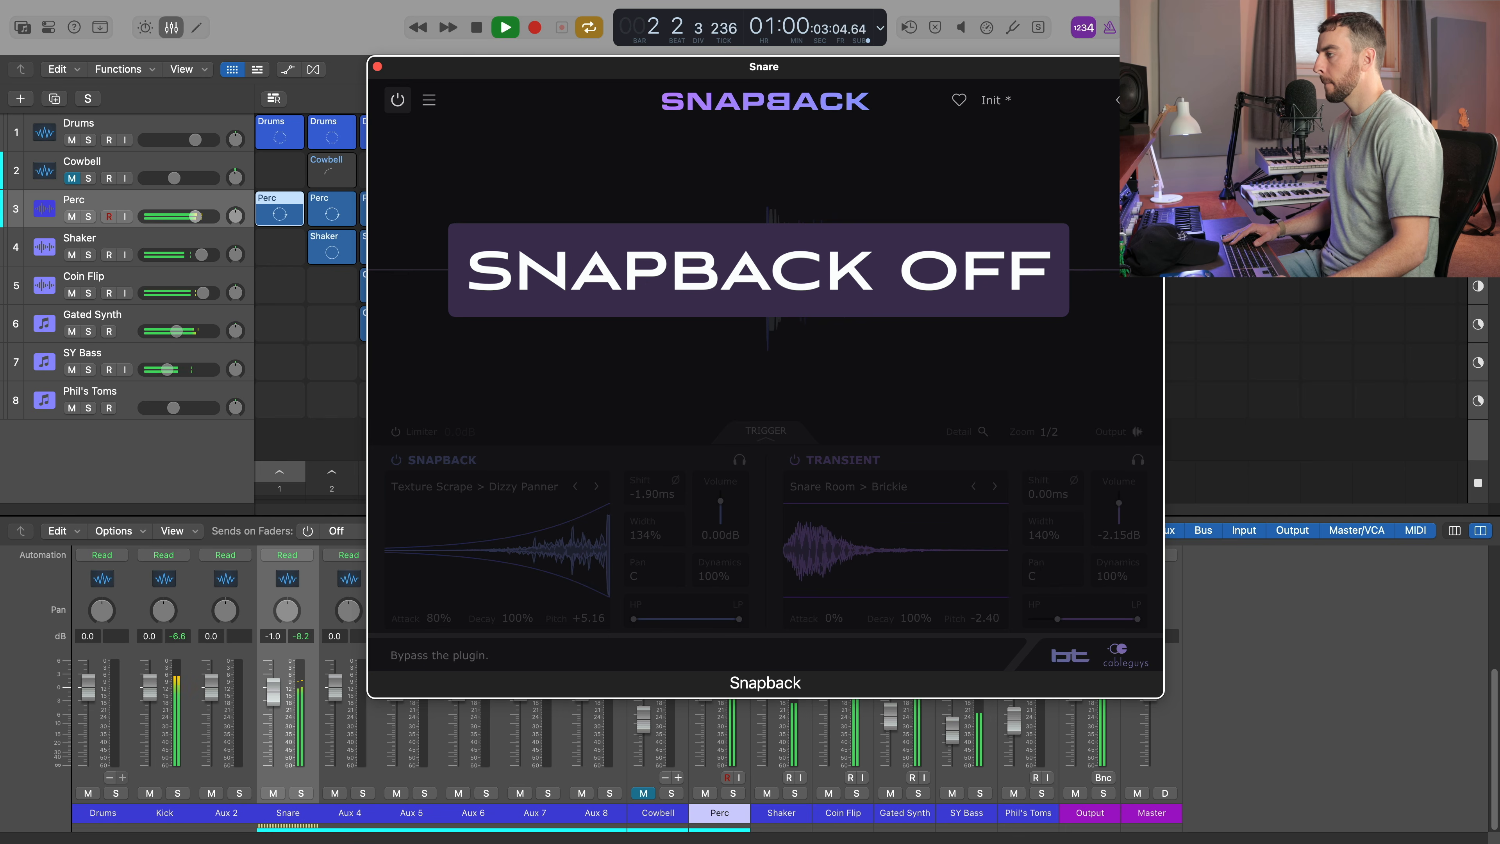
pyautogui.click(397, 100)
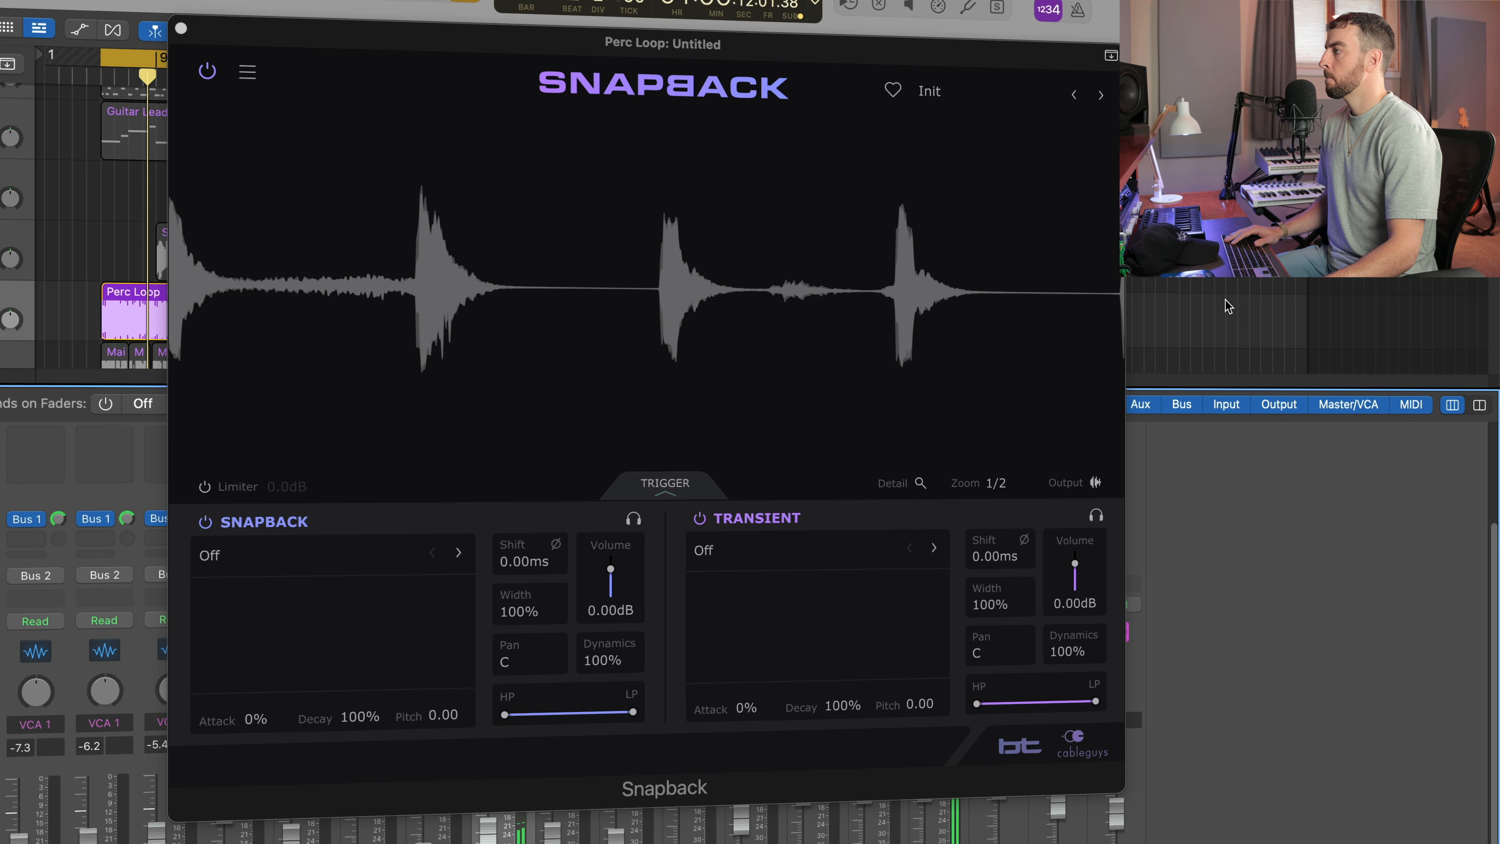
# Show the Perc Loop region in the audio editor and raise Snapback's trigger threshold to -0.84 dB.
pyautogui.press('e')
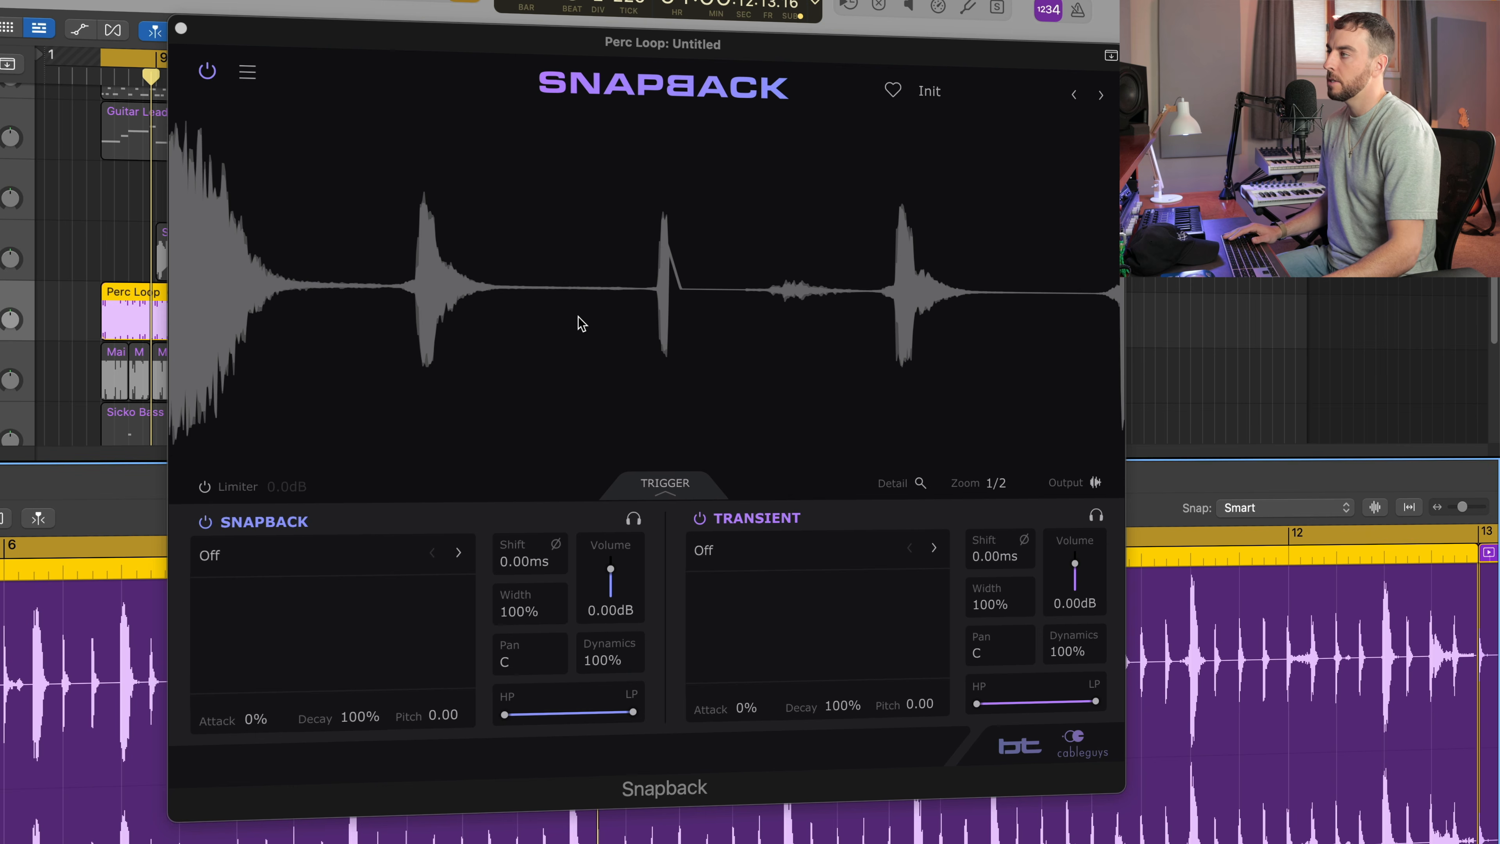
pyautogui.click(666, 484)
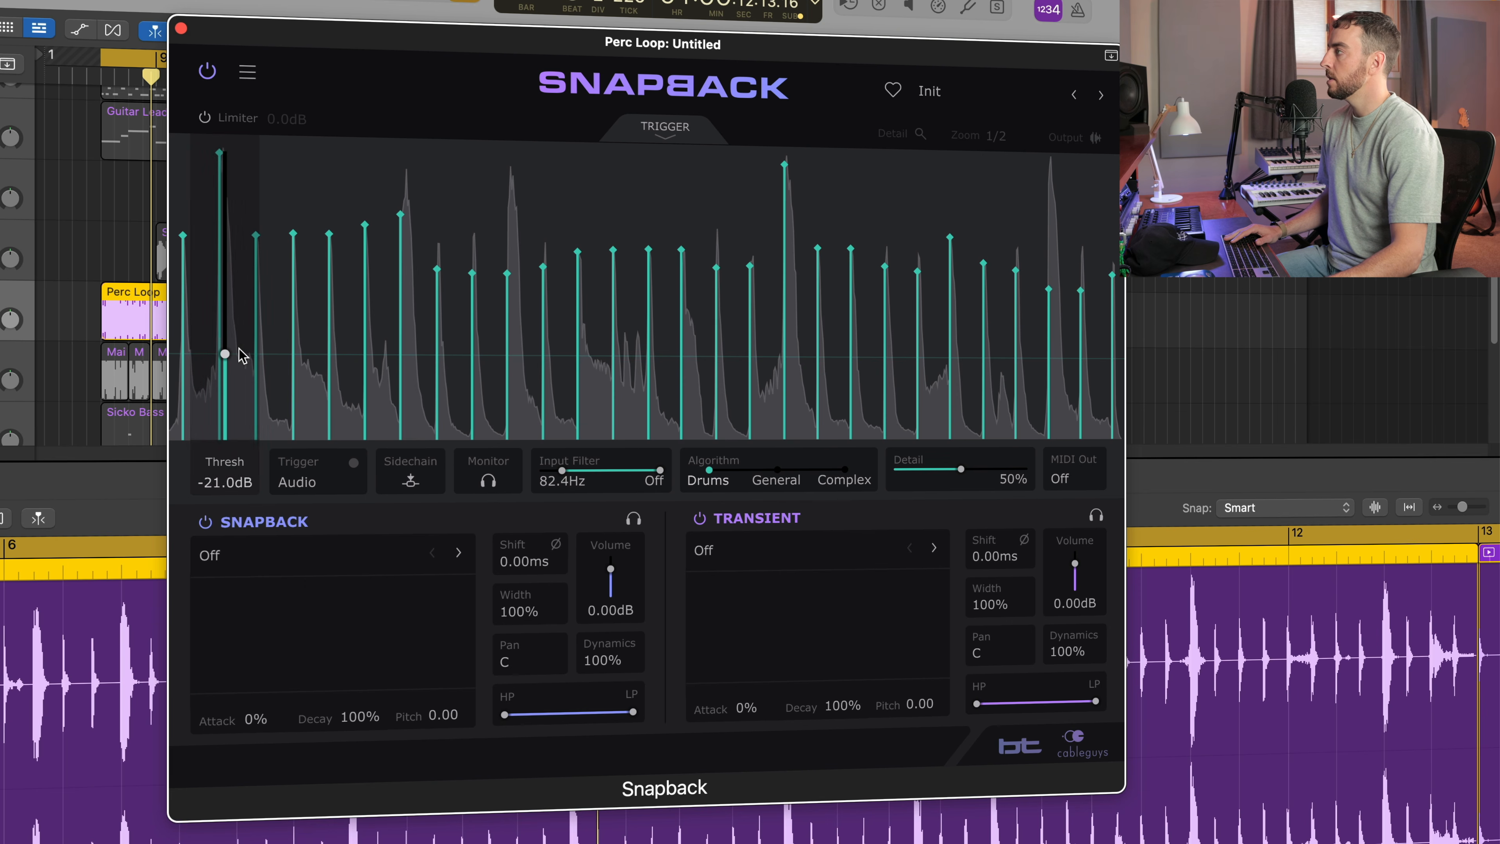
pyautogui.moveTo(235, 465); pyautogui.dragTo(236, 383)
pyautogui.moveTo(225, 272); pyautogui.dragTo(225, 171)
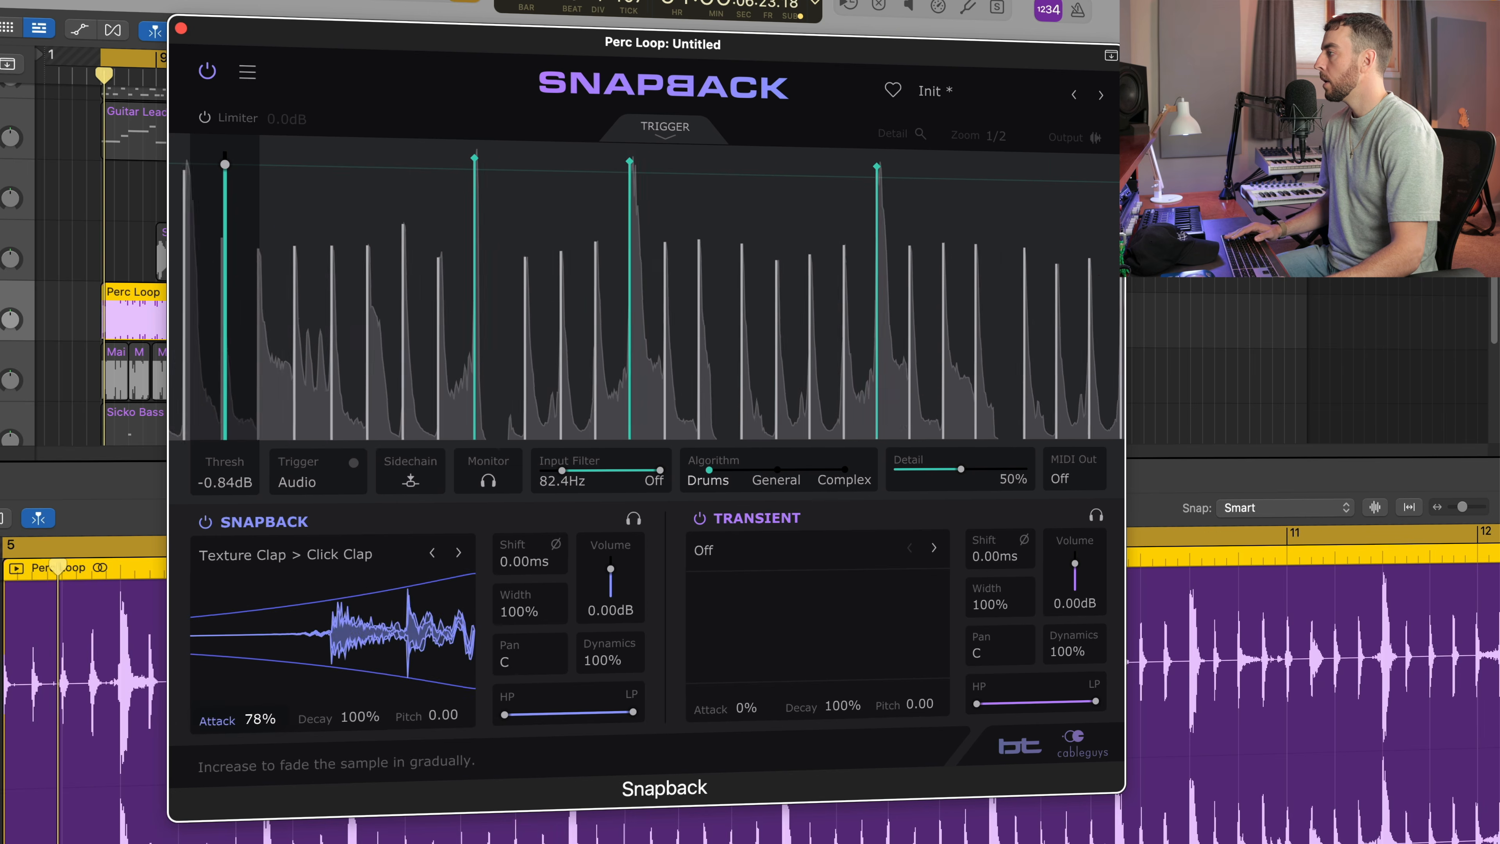
# Set the Snapback layer's attack to 78% and load the Texture Clap sample Hollow Clap.
pyautogui.moveTo(254, 718); pyautogui.dragTo(254, 717)
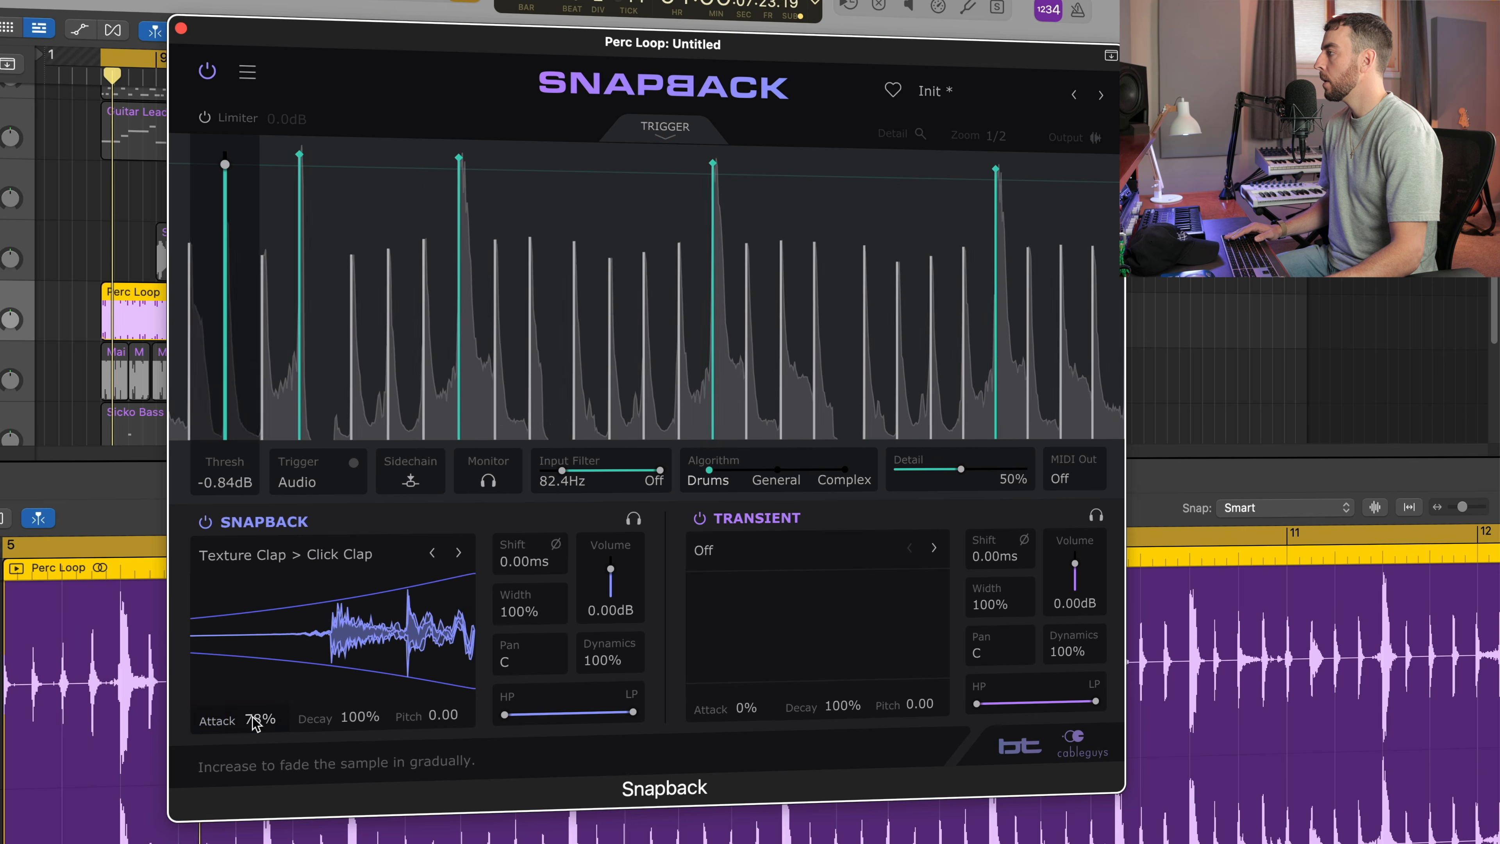
pyautogui.click(458, 552)
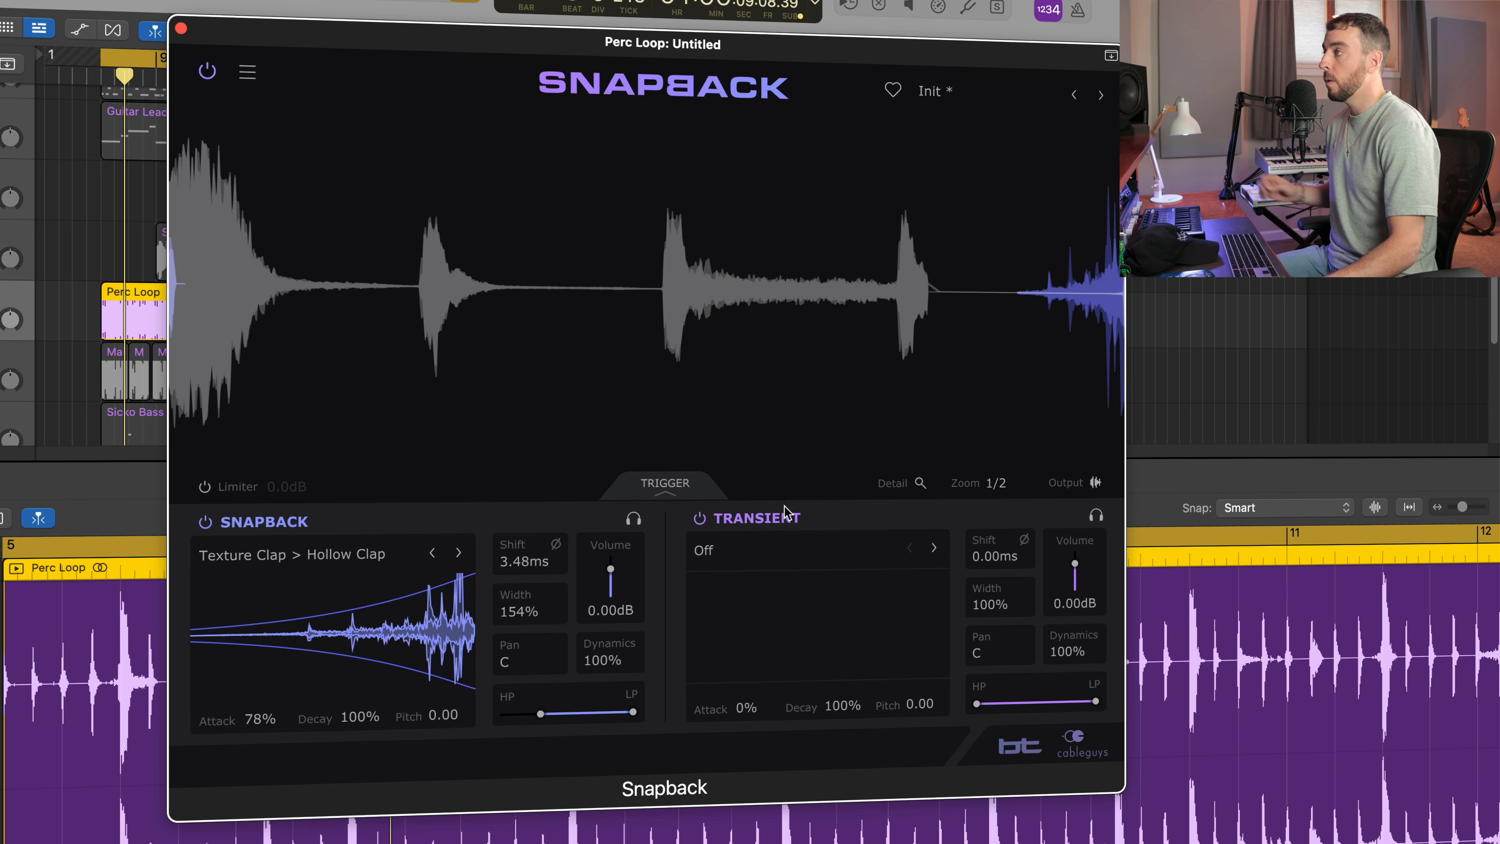
# Read the rules for adding custom samples to the user sound folder, and dismiss them without opening the folder.
pyautogui.click(248, 72)
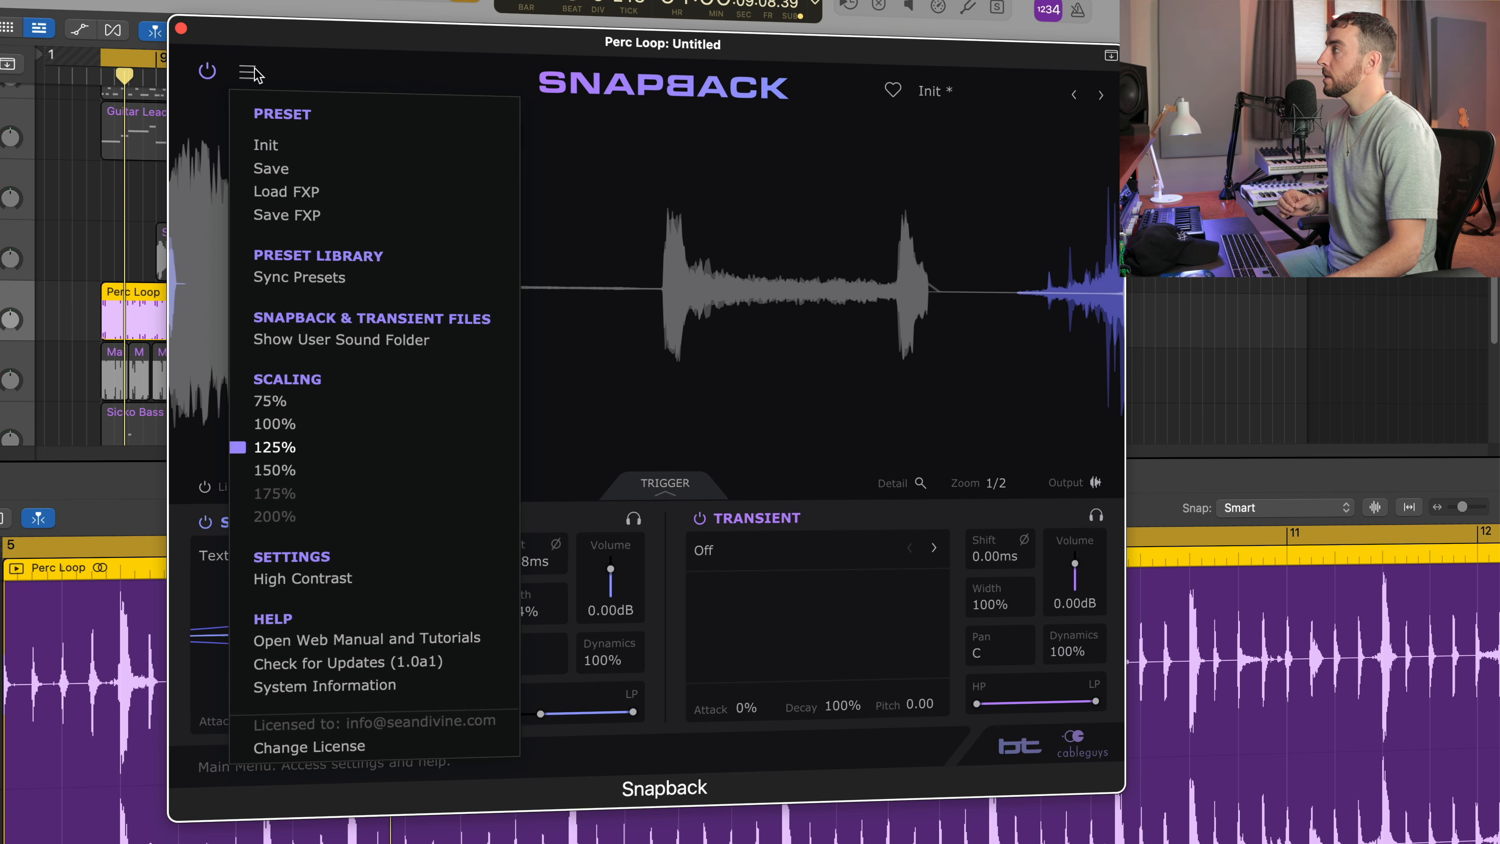
pyautogui.click(339, 350)
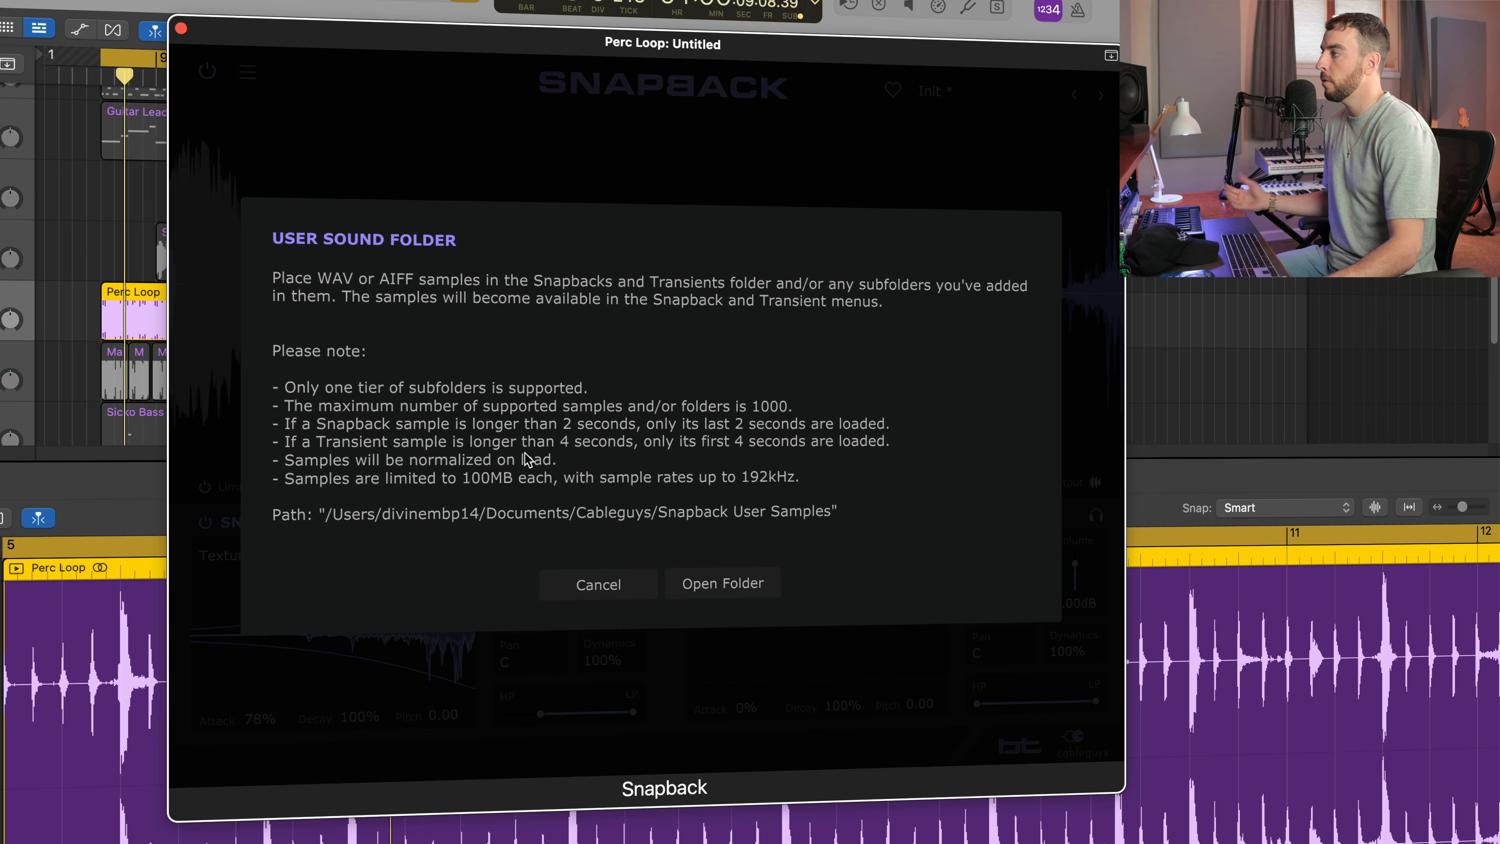
pyautogui.click(598, 584)
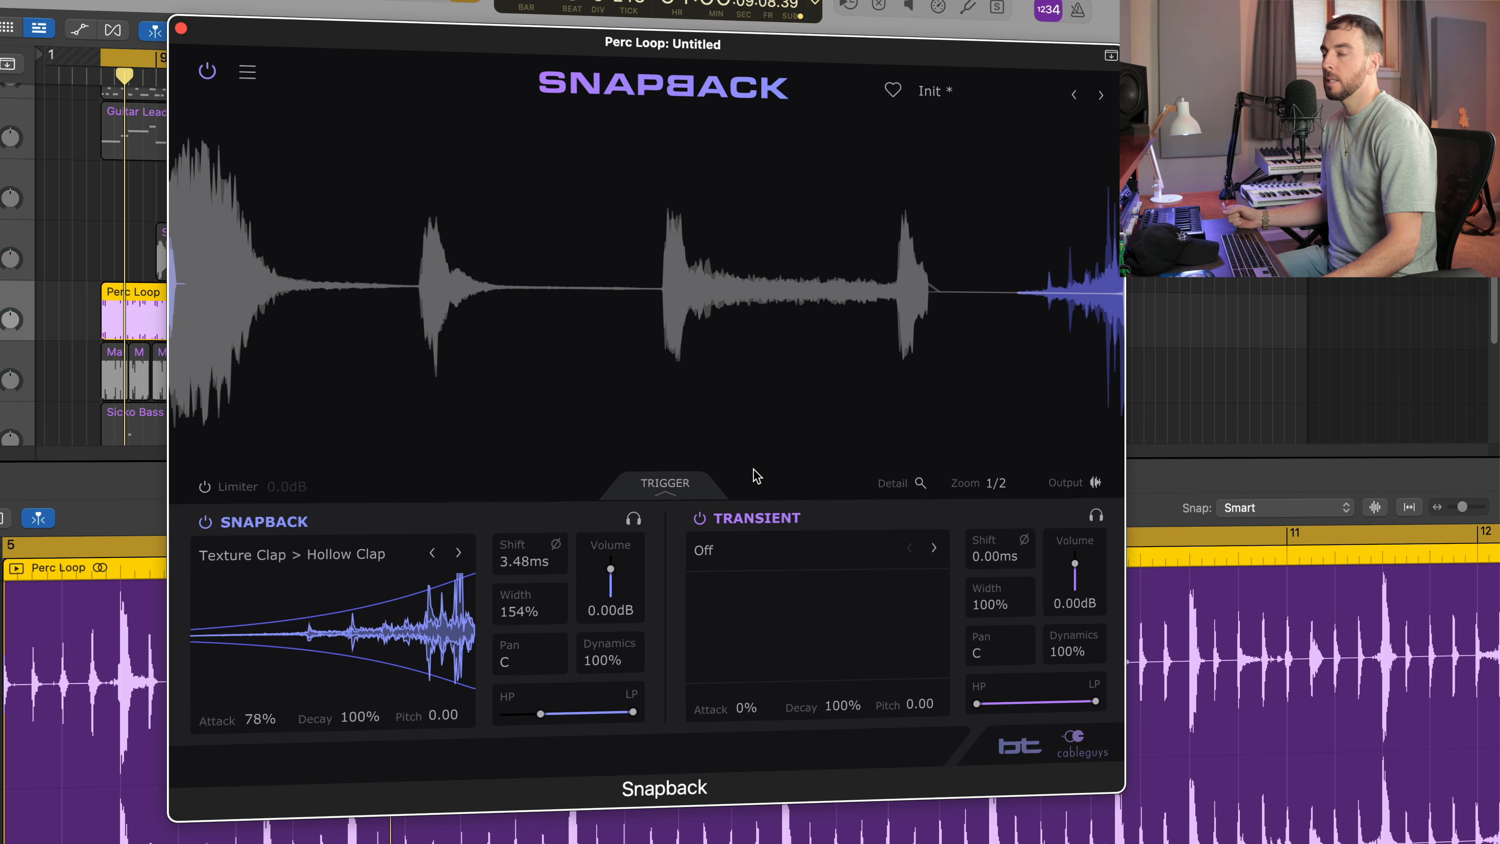
# Audition the user samples in the Transient layer during playback, starting from 7th St Graffiti Clap_Niche, and load TambaLove Clap_Niche.
pyautogui.click(720, 555)
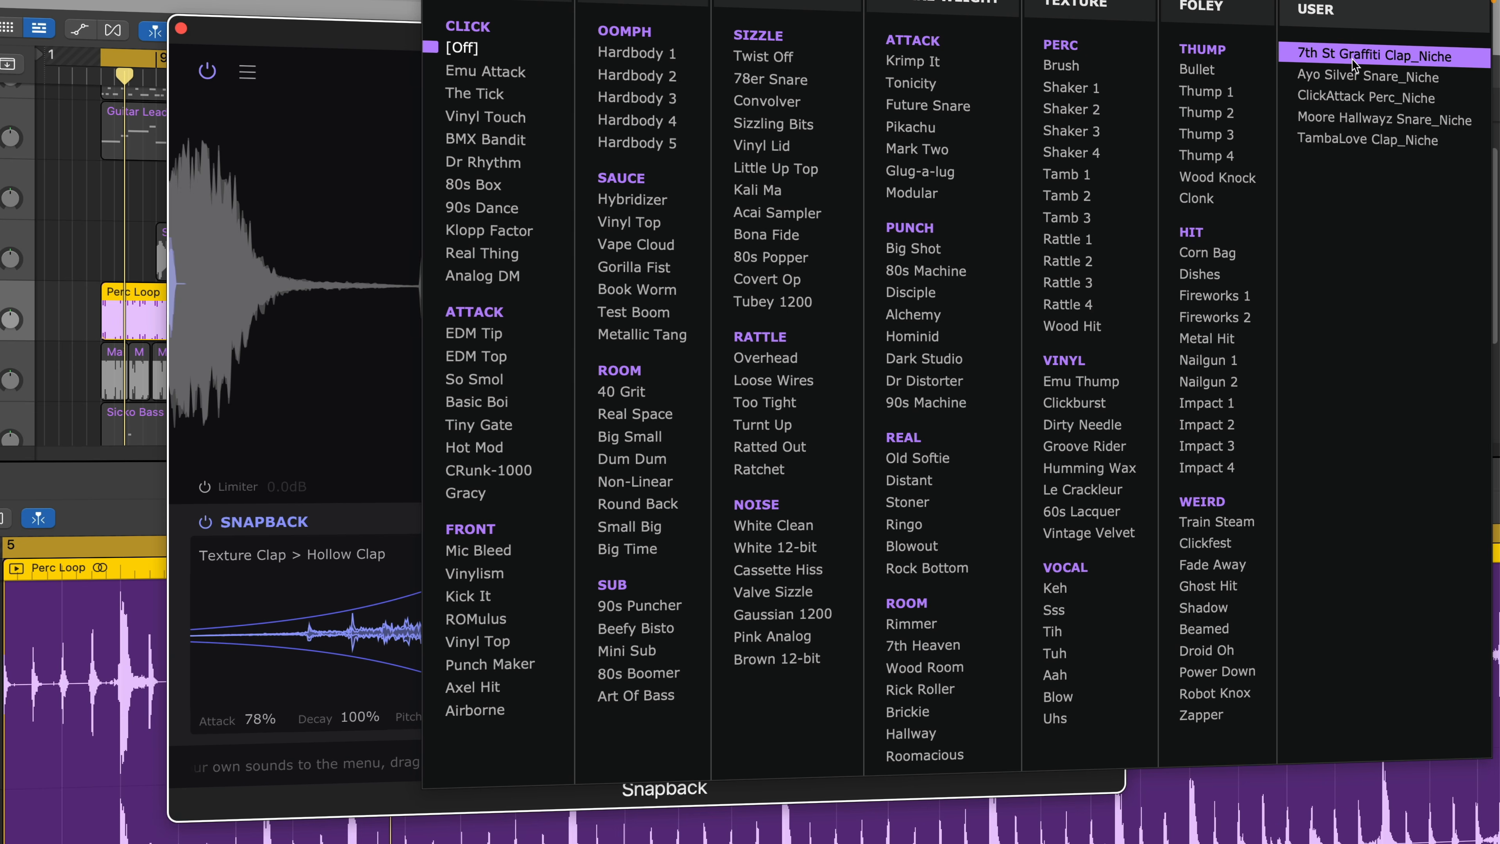
pyautogui.click(1352, 57)
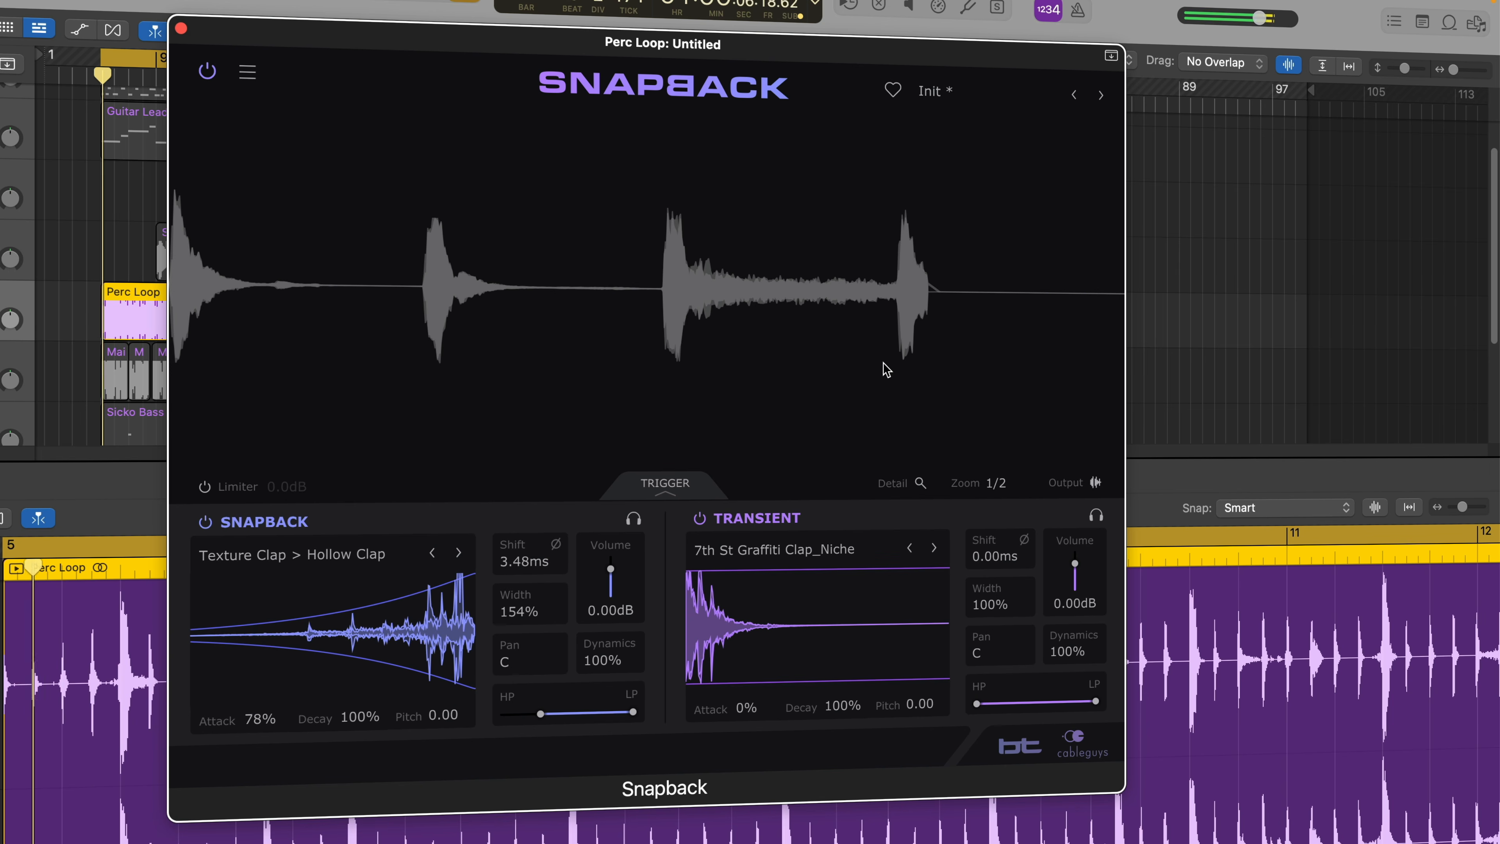
pyautogui.click(934, 549)
pyautogui.click(936, 550)
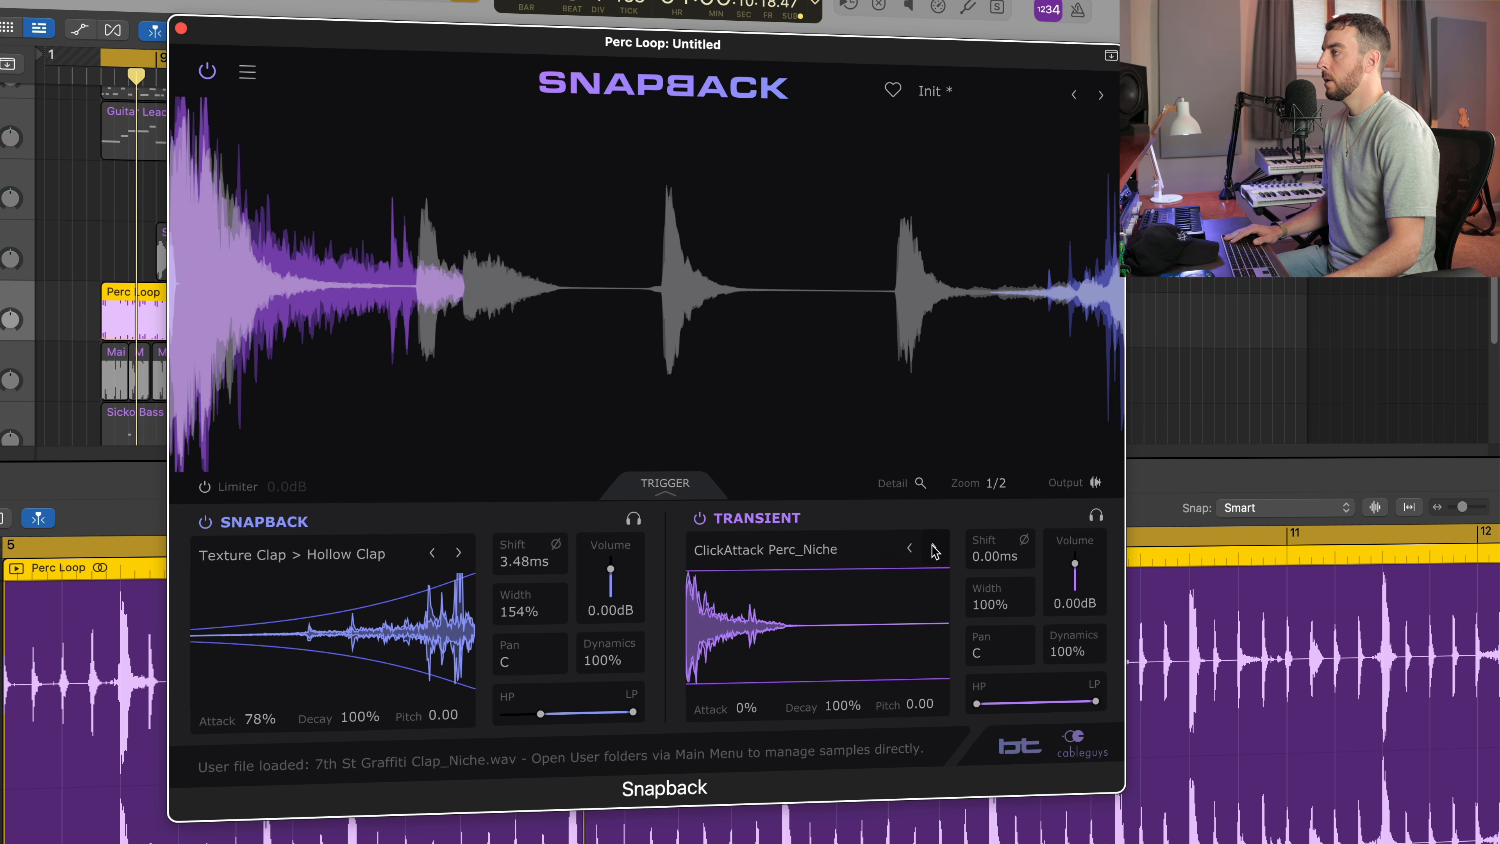
pyautogui.click(936, 550)
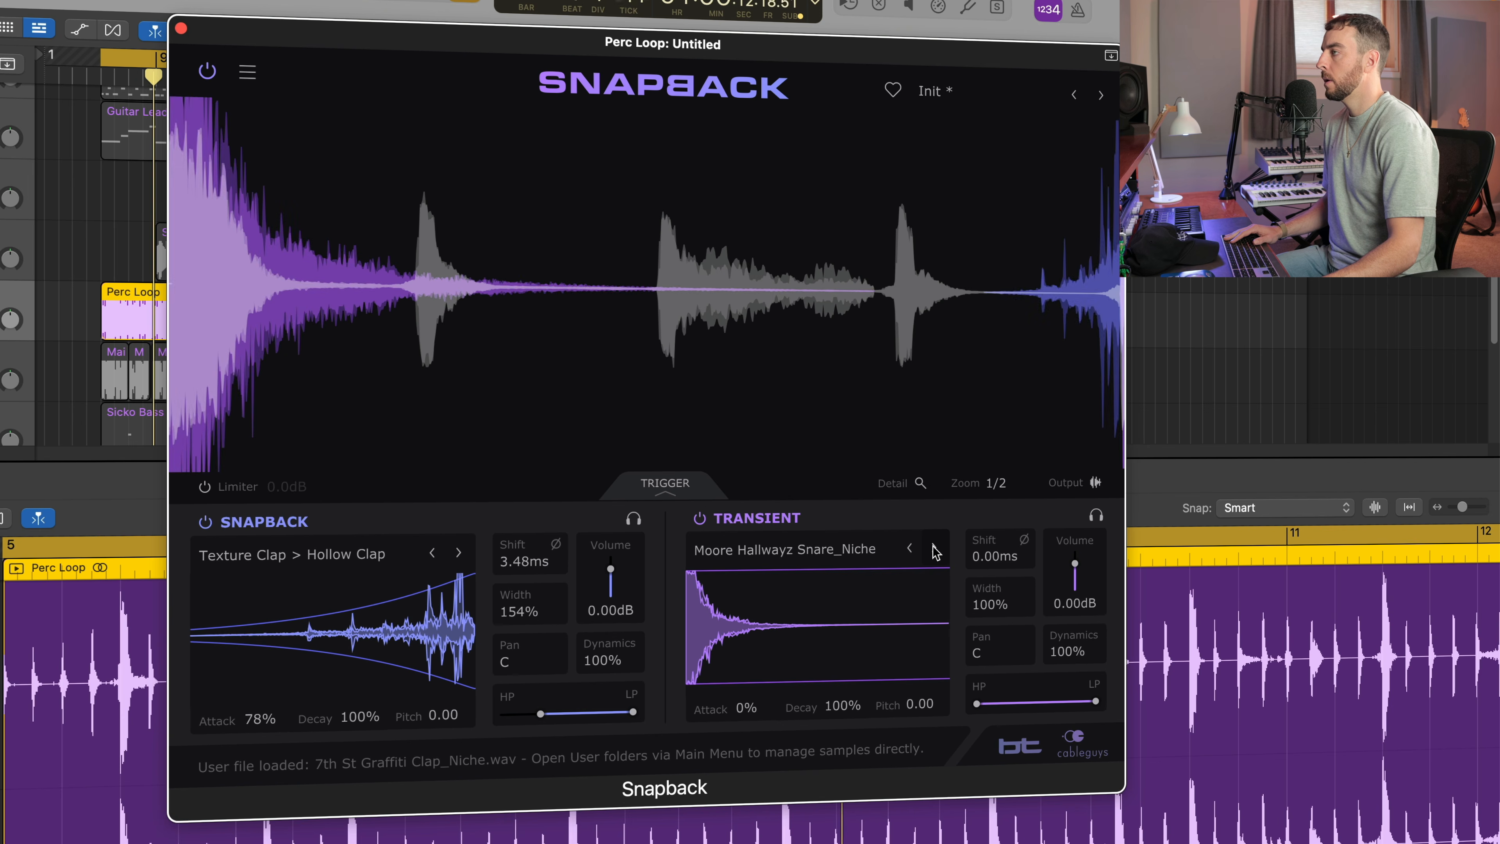
pyautogui.click(935, 550)
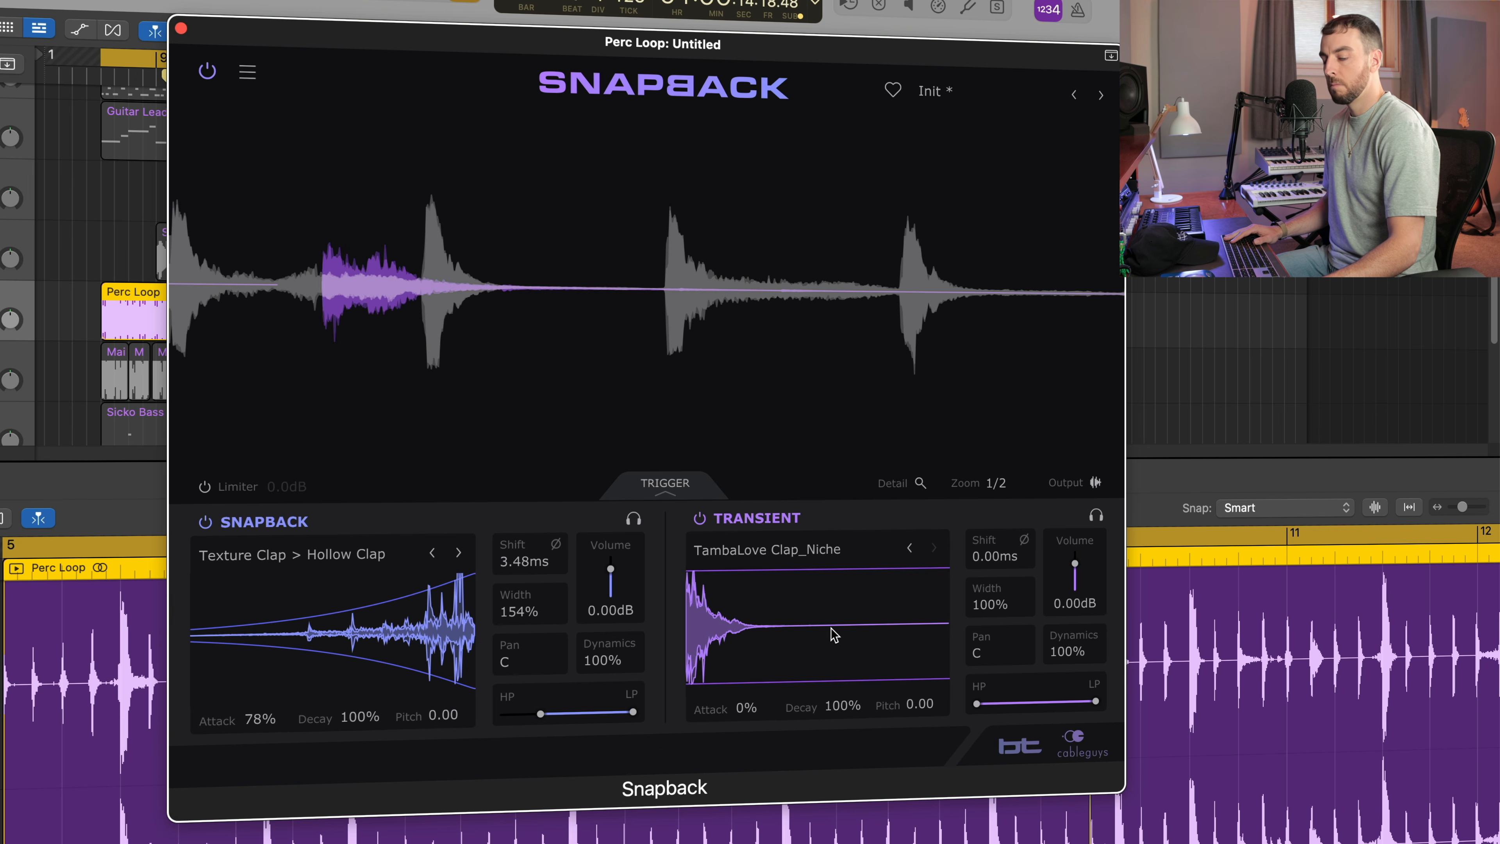
# Show the mixer and compare the whole track with Snapback bypassed and active.
pyautogui.press('x')
pyautogui.click(207, 71)
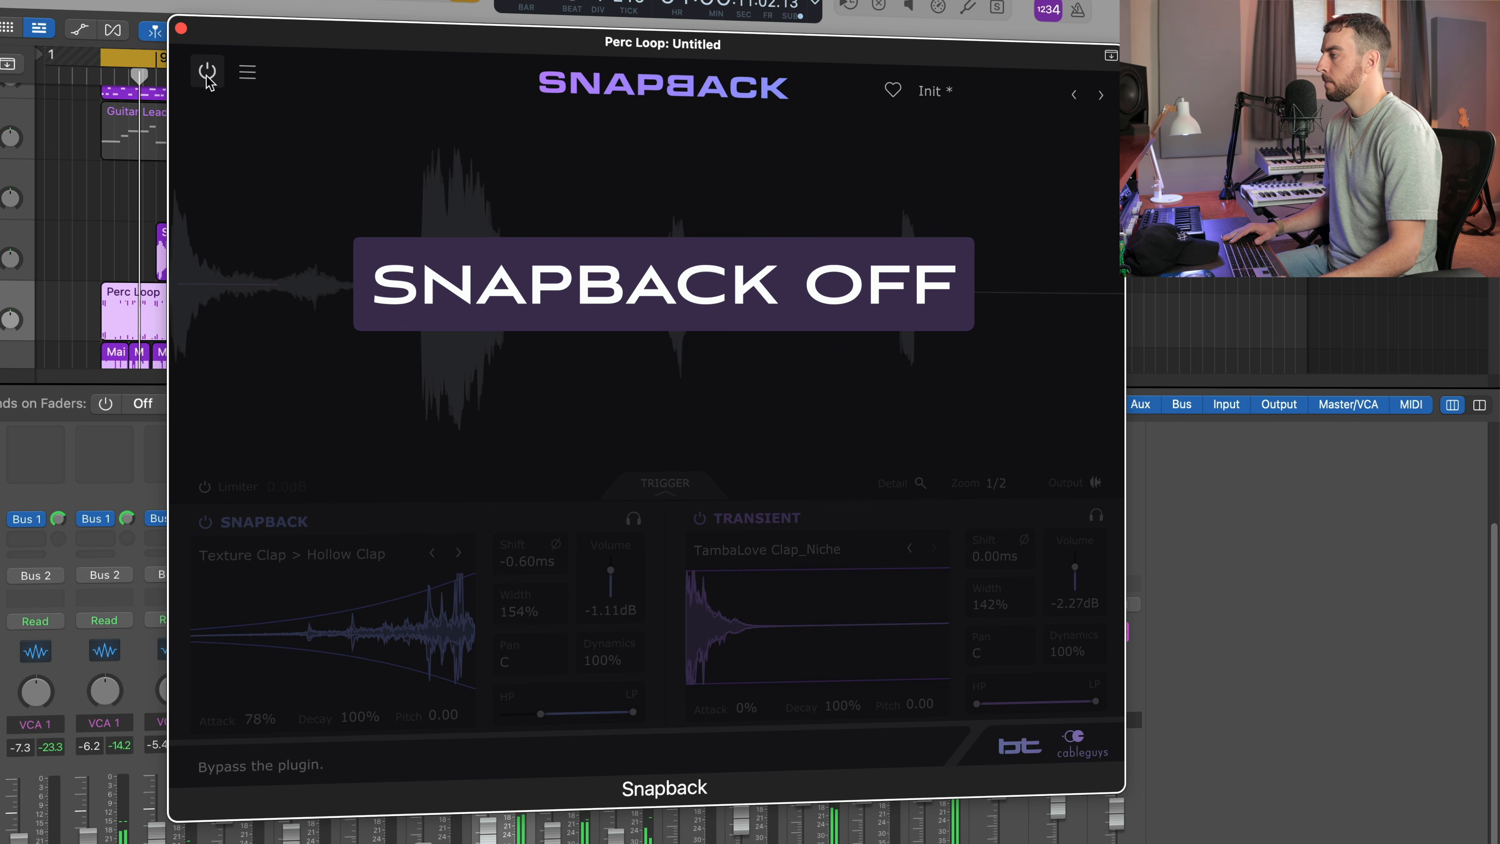
pyautogui.click(207, 76)
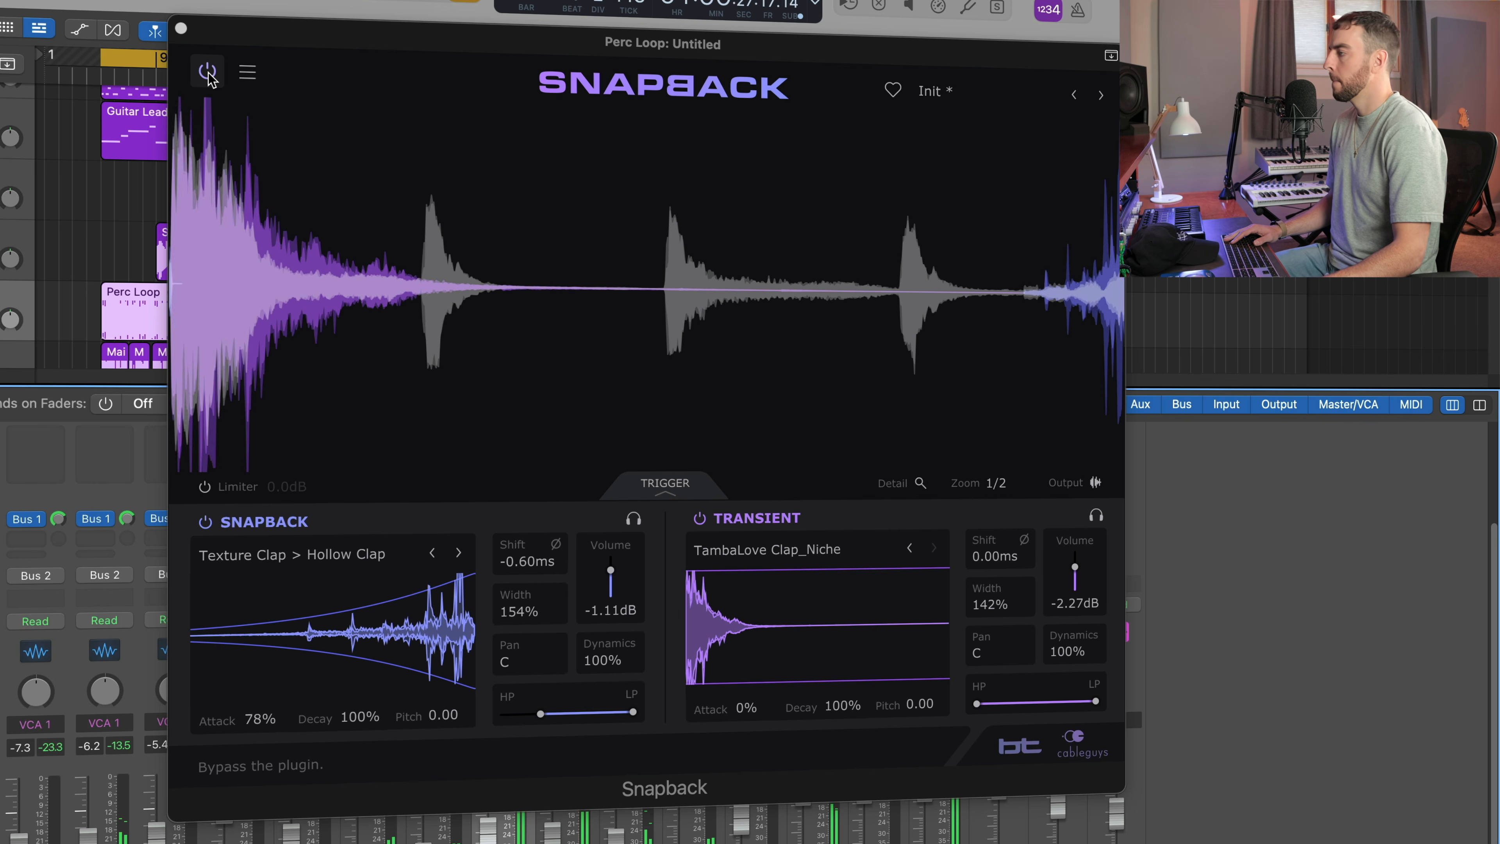
# Set the Transient layer's volume to -2.07 dB and load the Foley Hit sample Fireworks 1.
pyautogui.moveTo(1074, 568); pyautogui.dragTo(1075, 573)
pyautogui.click(891, 558)
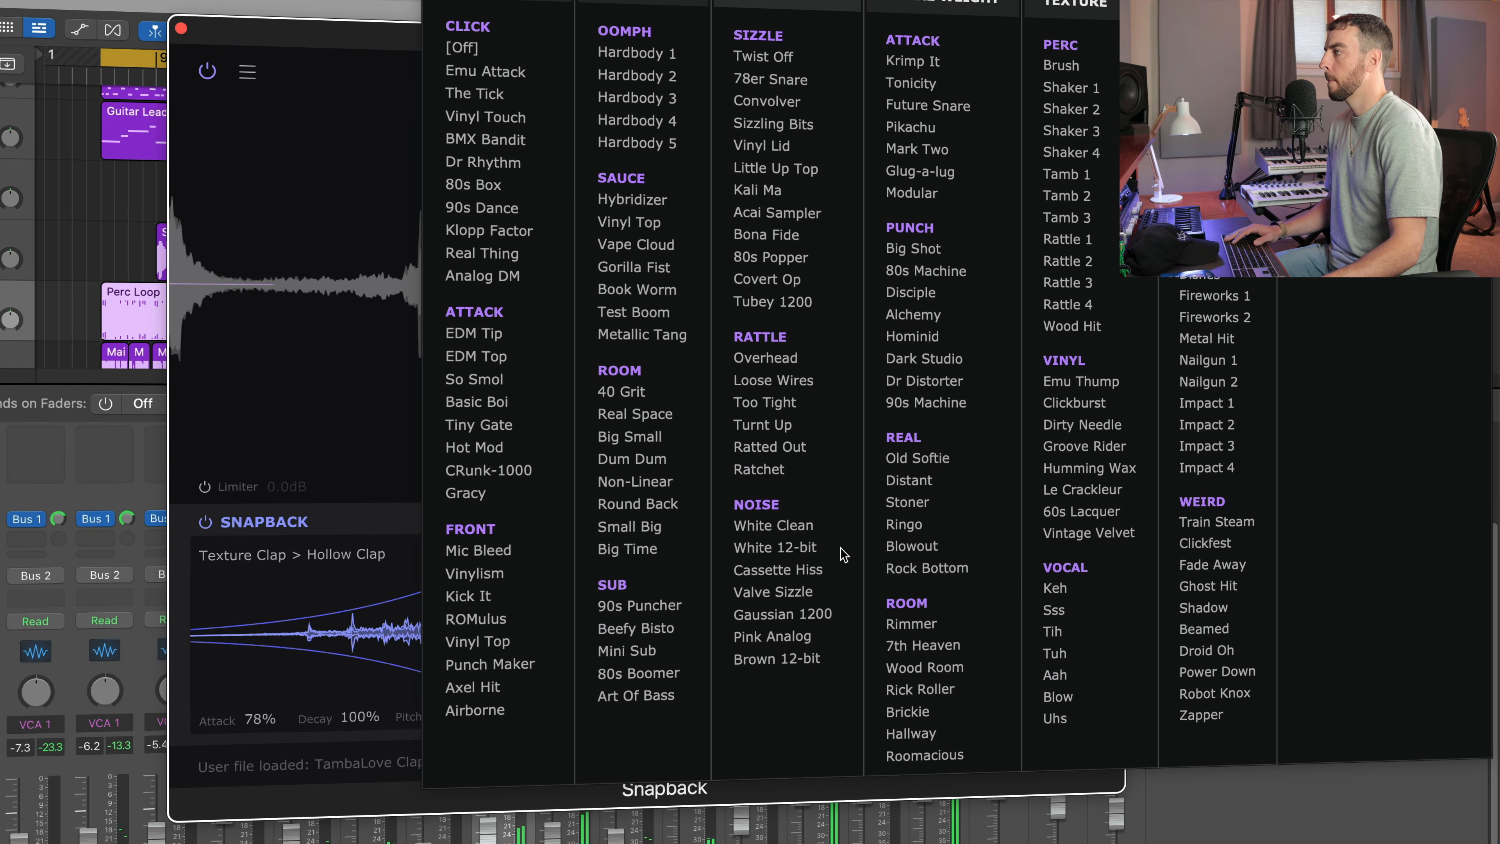
pyautogui.click(824, 550)
pyautogui.click(823, 552)
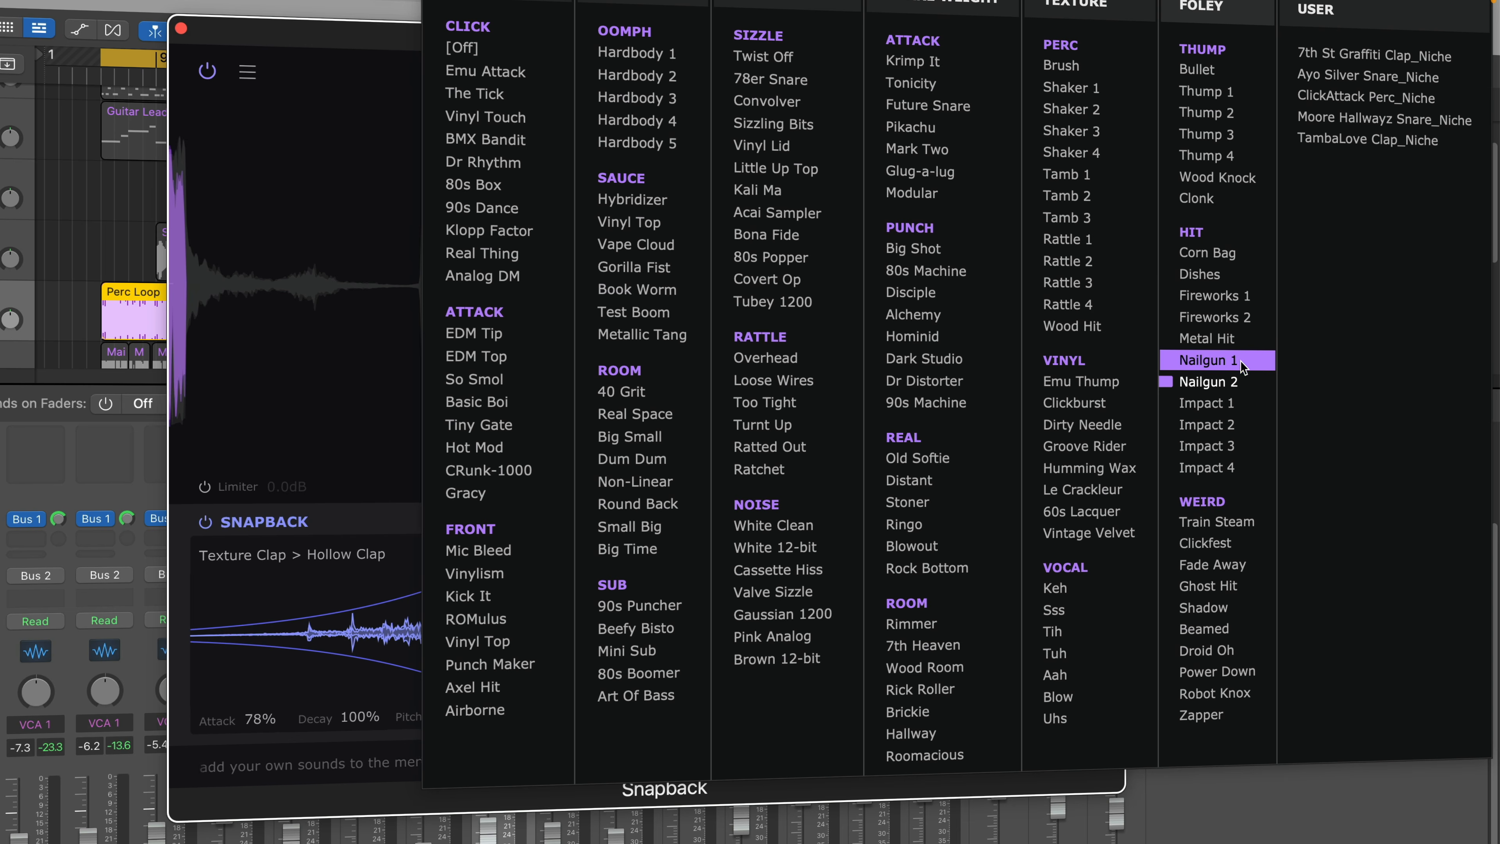
pyautogui.click(1248, 298)
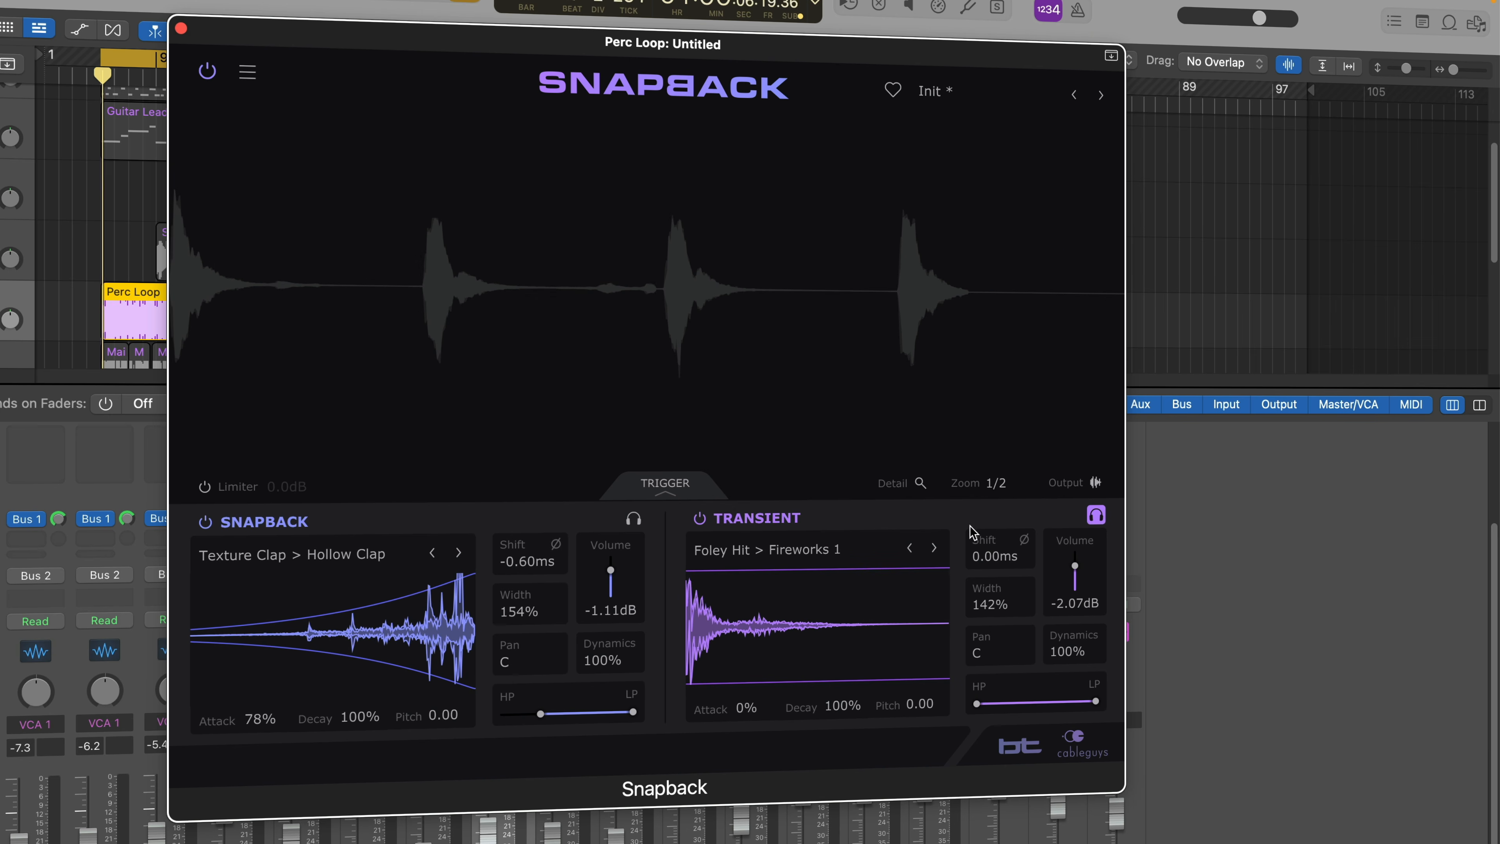
# Audition the next Foley Hit samples in the Transient layer, from Fireworks 2 through Nailgun 1.
pyautogui.click(935, 550)
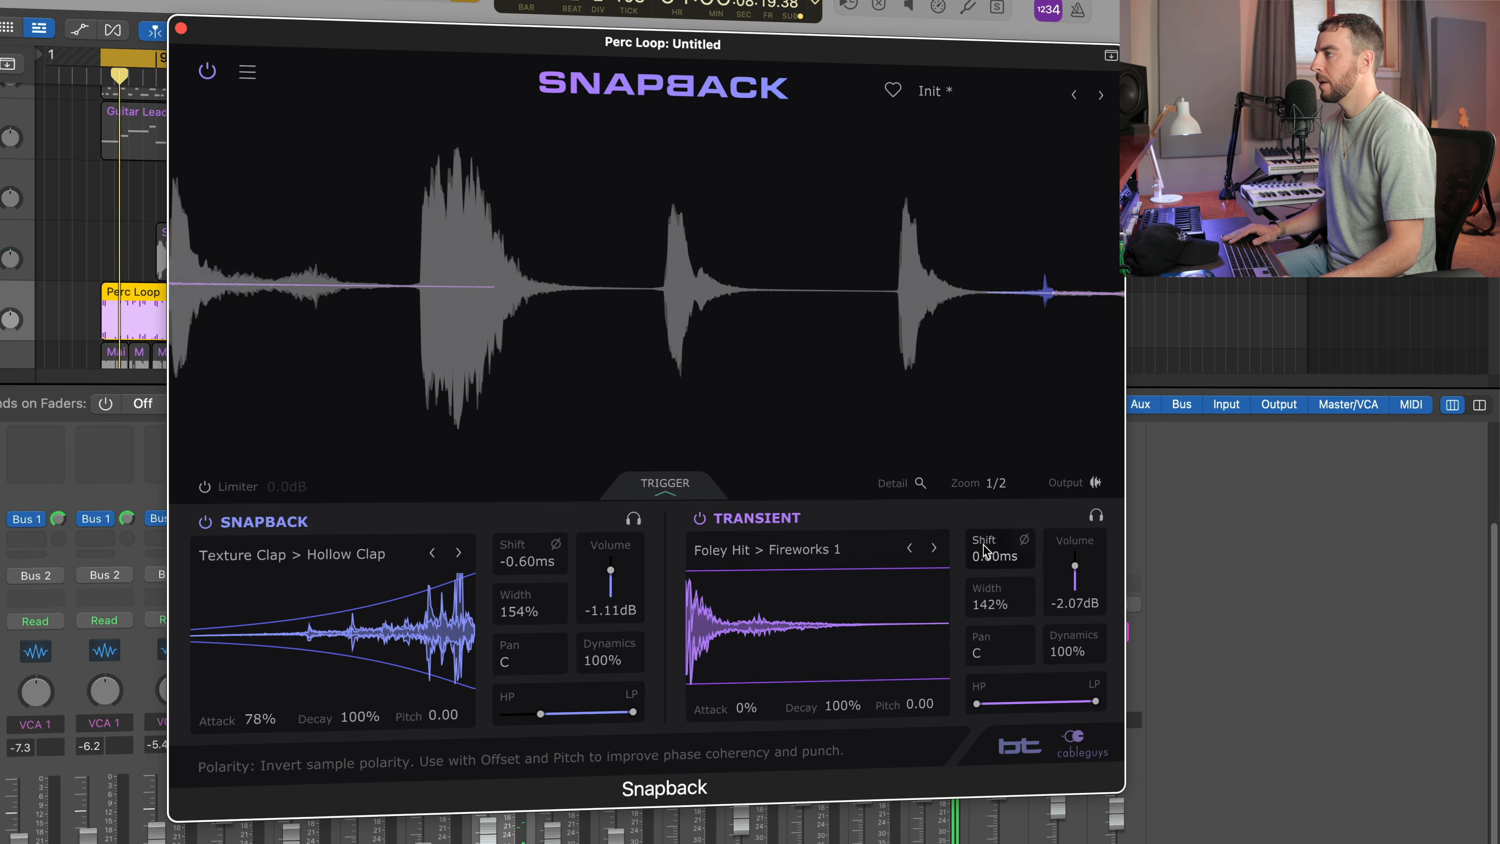
pyautogui.click(935, 550)
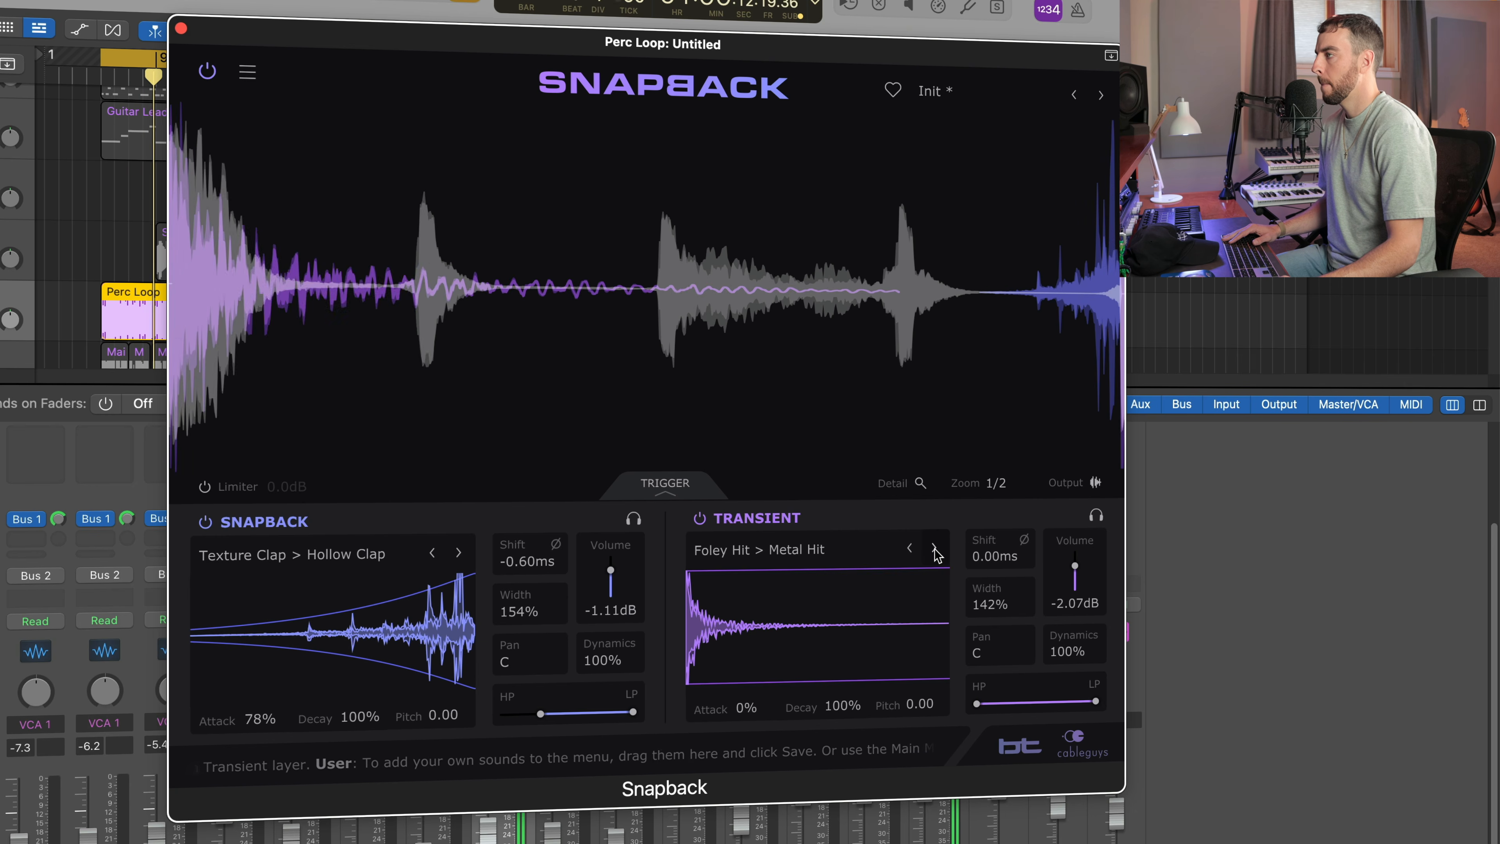
pyautogui.click(935, 550)
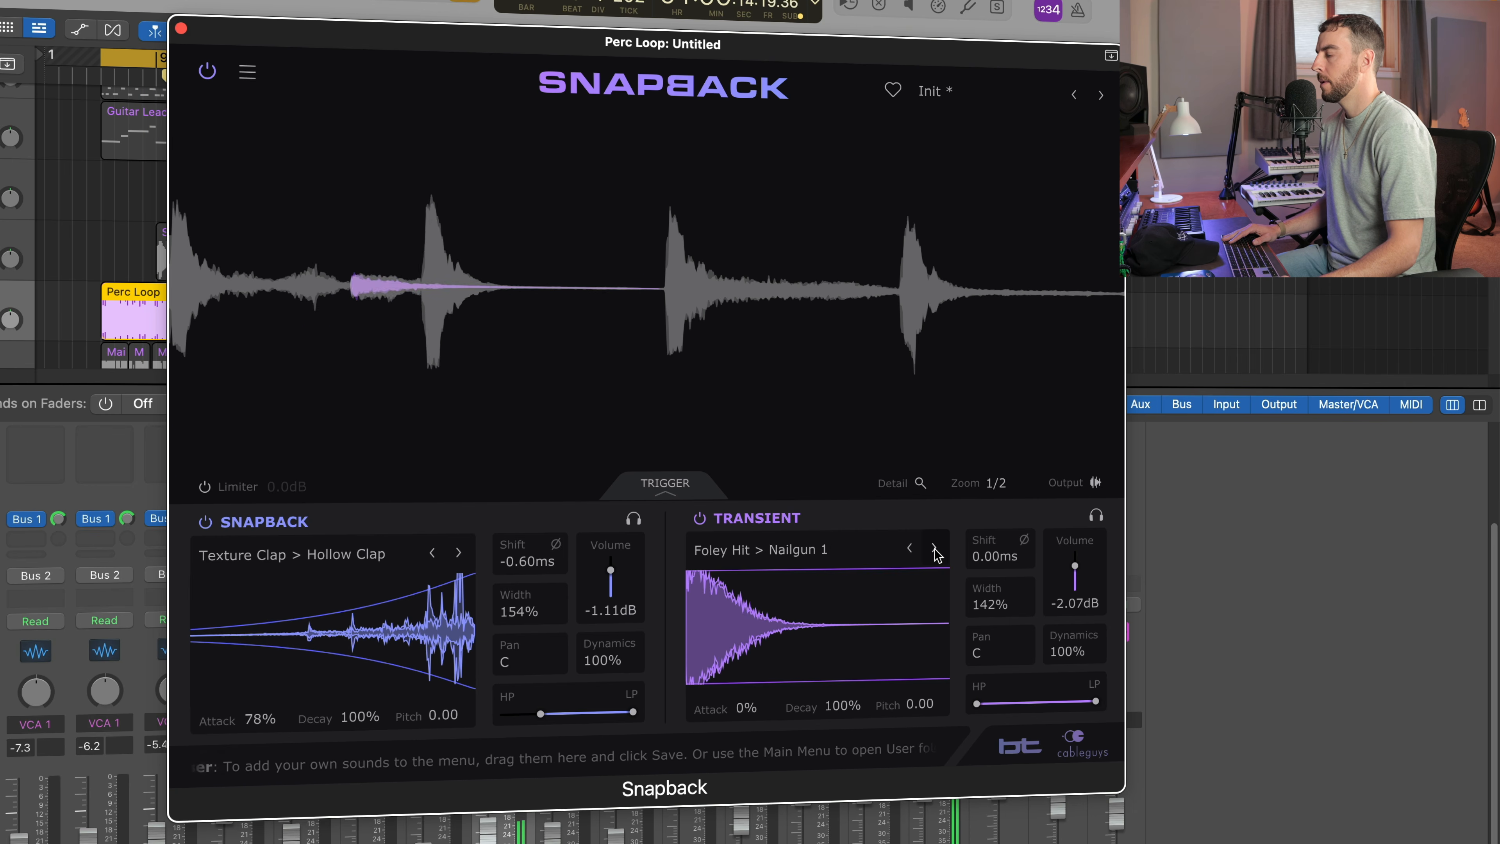
# Turn off the Perc Loop's solo and set the Transient layer's width to 162%.
pyautogui.click(519, 841)
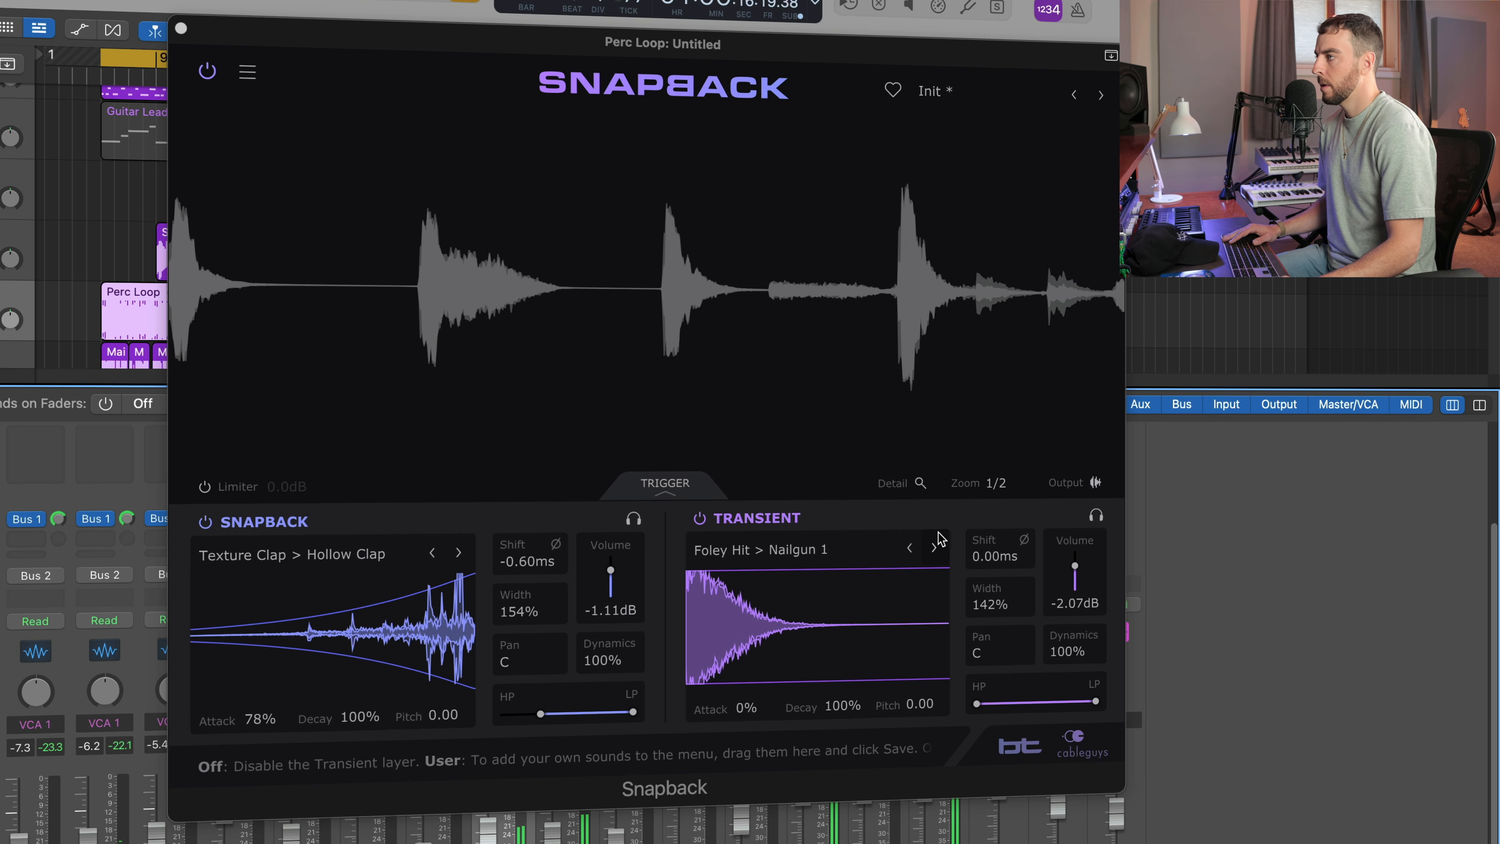
pyautogui.moveTo(997, 608)
pyautogui.mouseDown()
pyautogui.moveTo(997, 582)
pyautogui.moveTo(998, 622)
pyautogui.mouseUp()
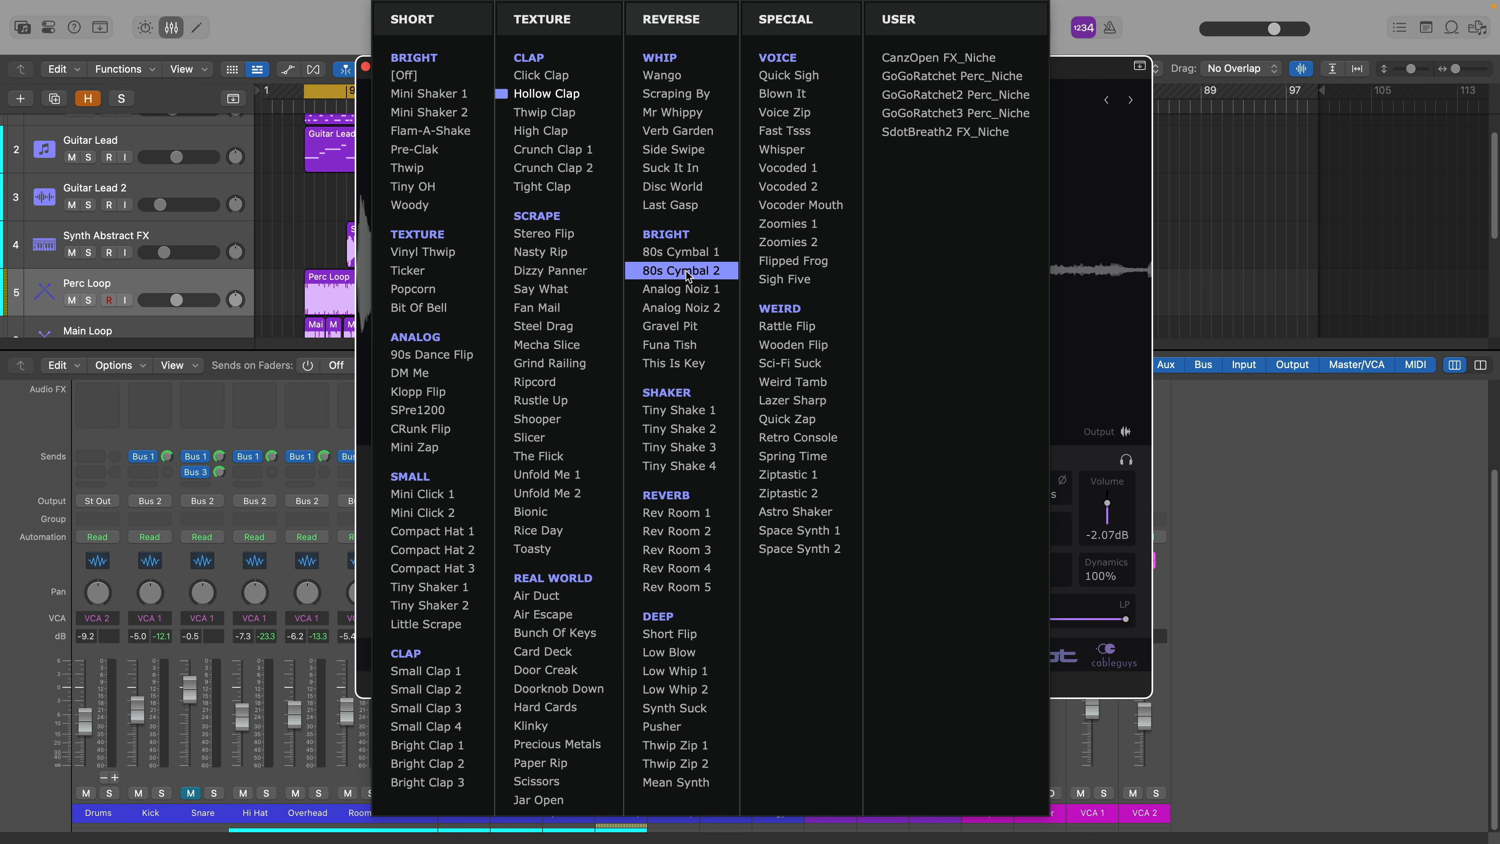
# Look through the Snapback and Transient sample lists, including their User sections, without changing the loaded samples.
pyautogui.click(1088, 347)
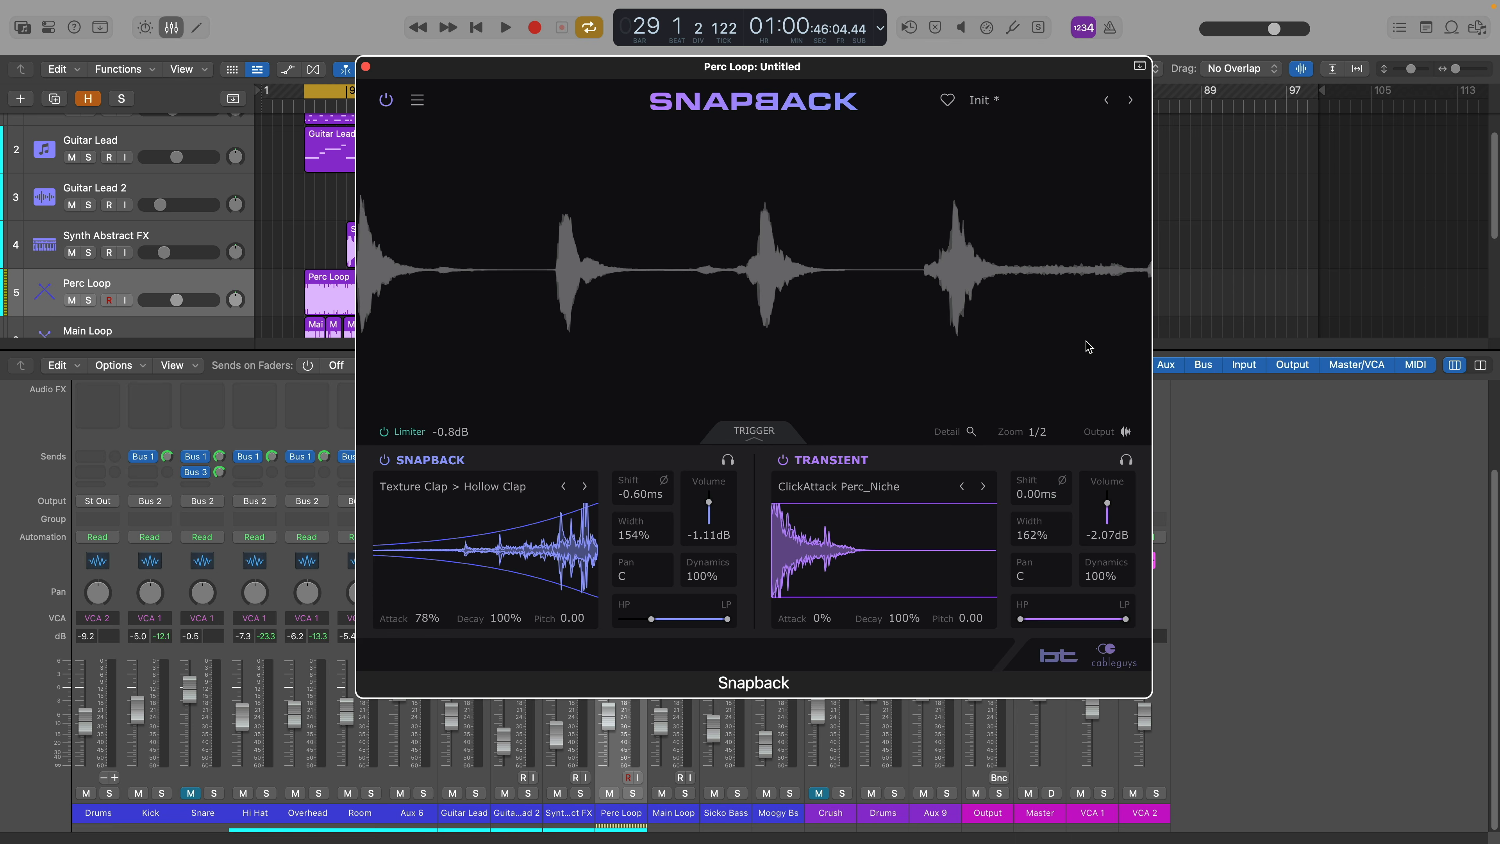
pyautogui.click(872, 489)
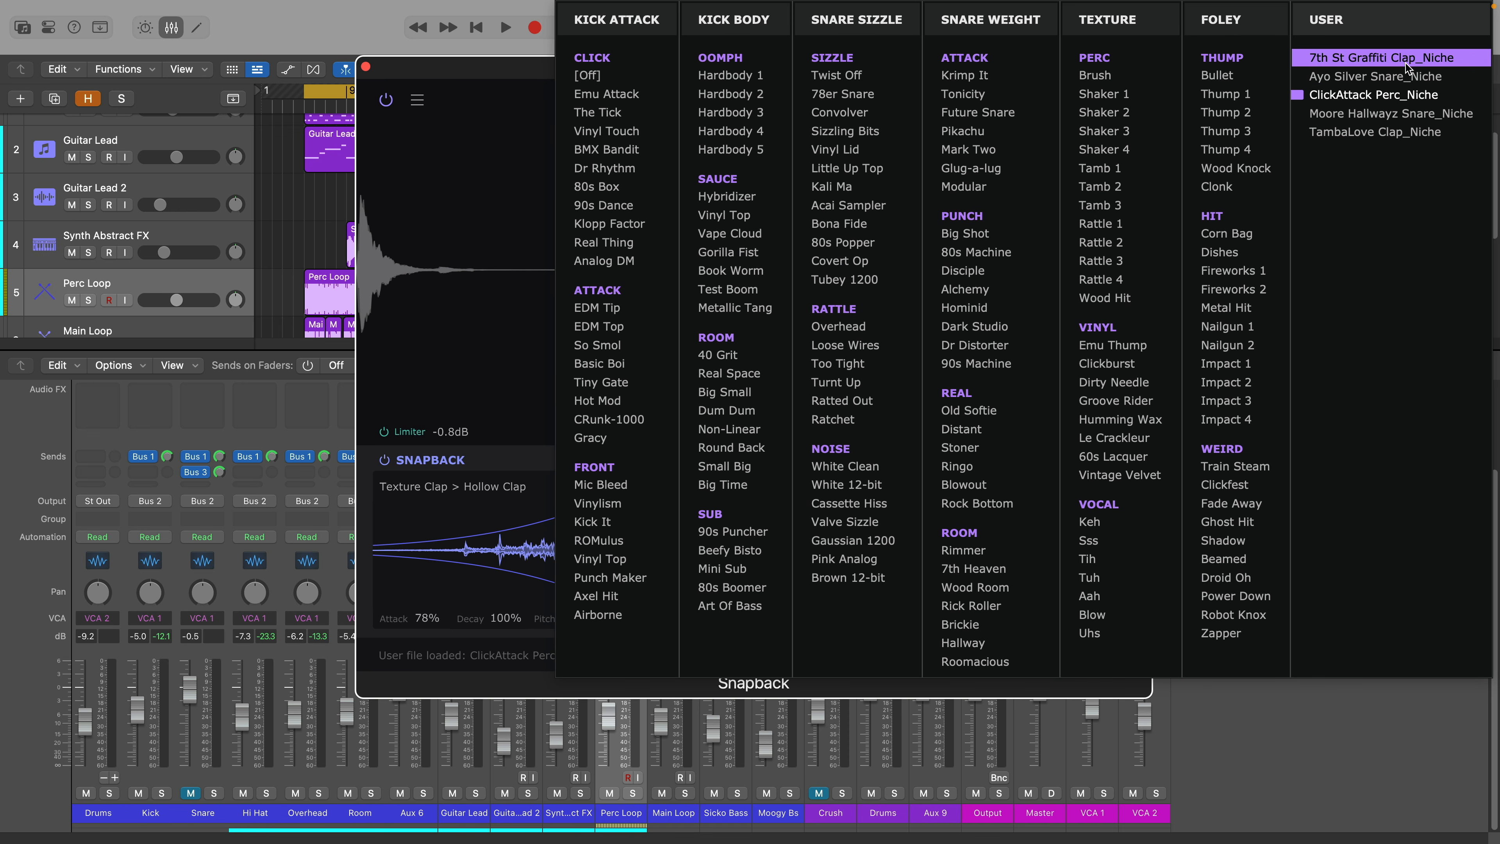
pyautogui.click(475, 162)
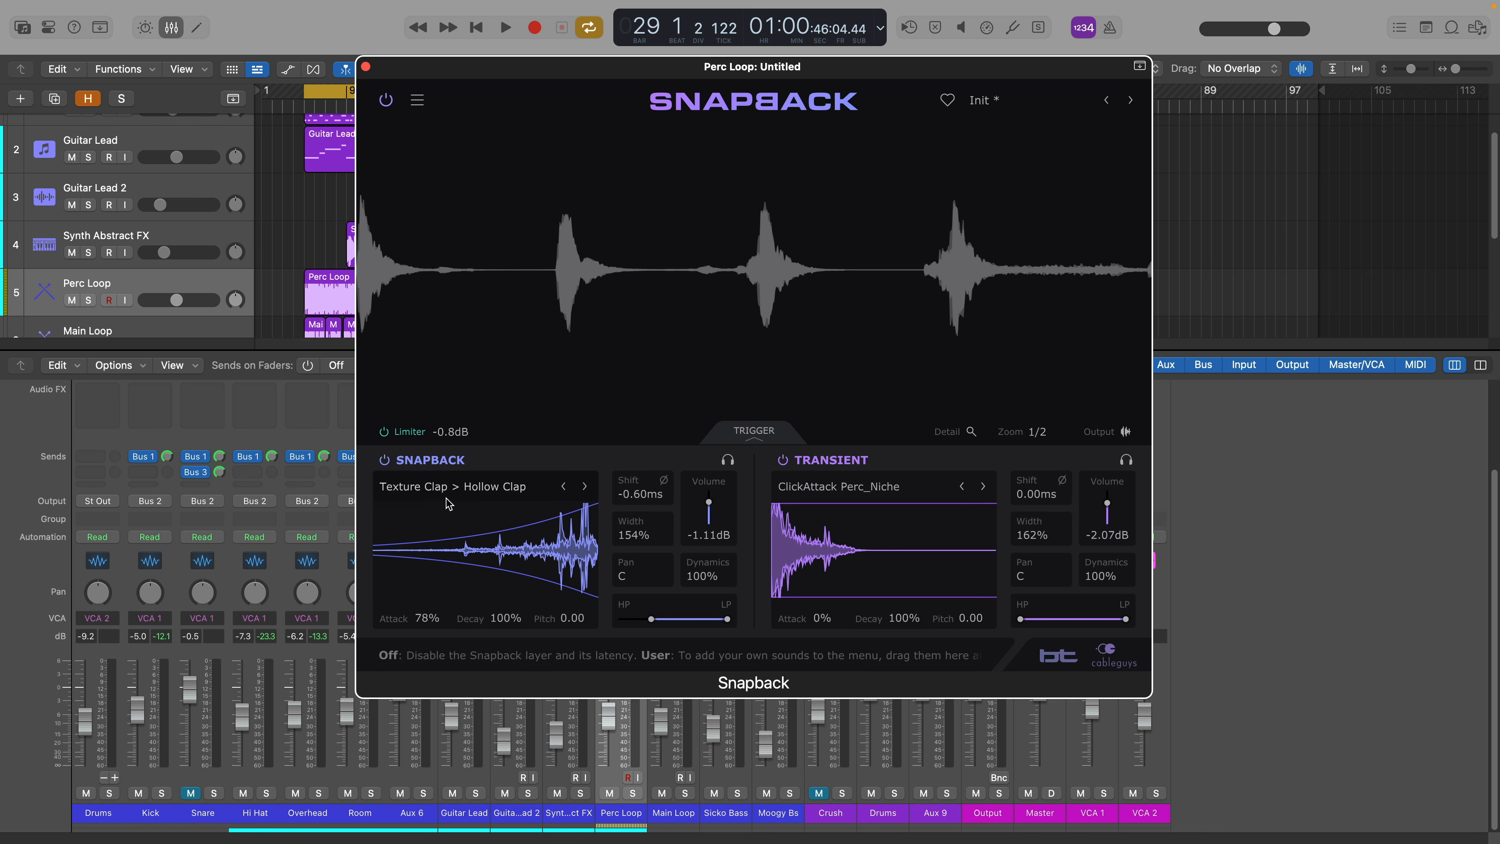